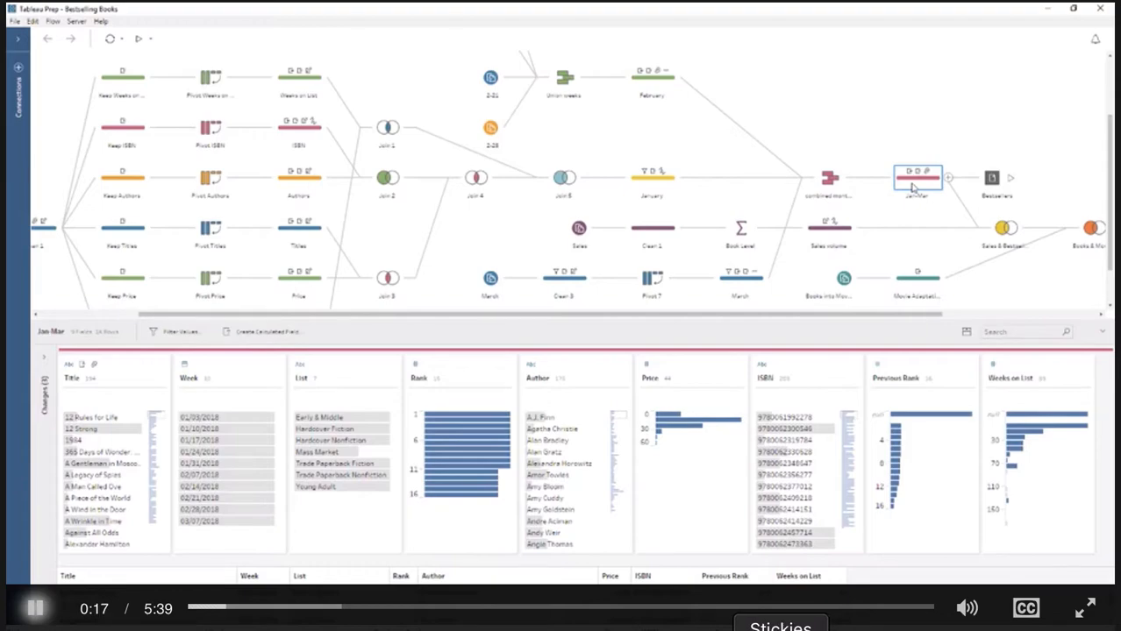
left_click(781, 629)
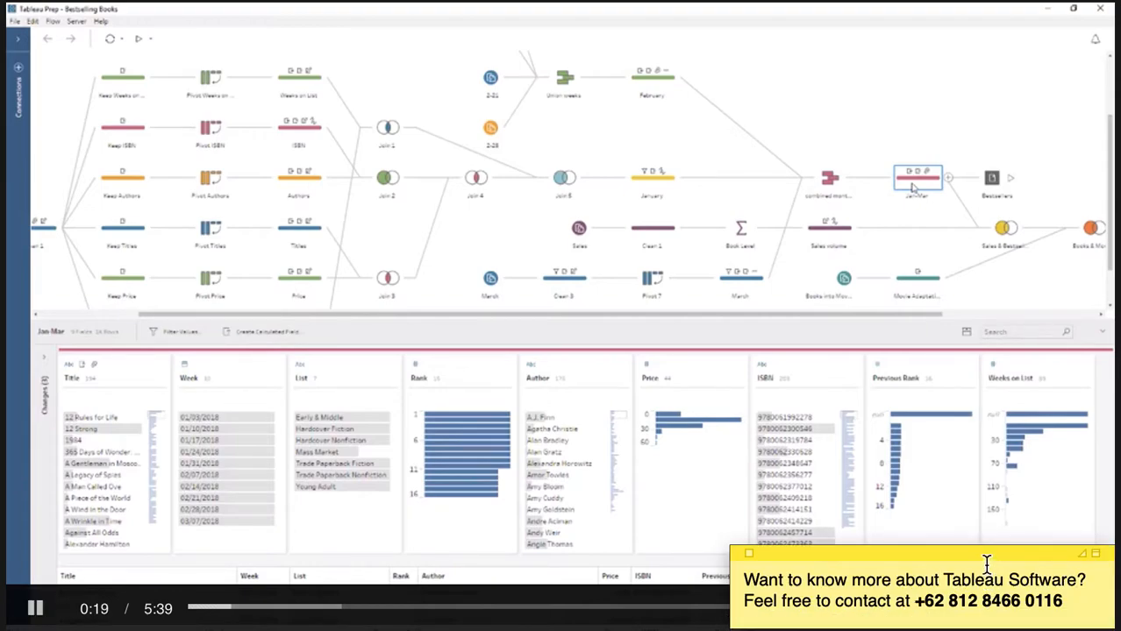
mouse_move(986, 564)
left_mouse_down()
mouse_move(983, 542)
mouse_move(990, 560)
left_mouse_up()
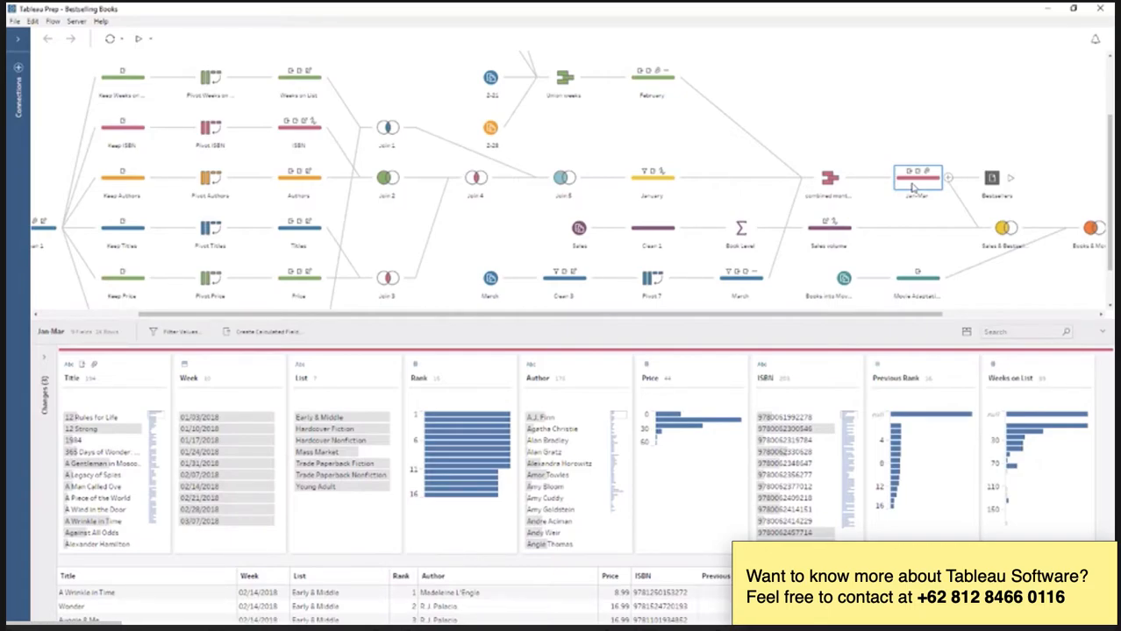
Examine the Pivot 7, Book Level and Jan-Mar steps, viewing the Jan-Mar data as a full grid and as profiles.
left_click(654, 288)
left_click(741, 232)
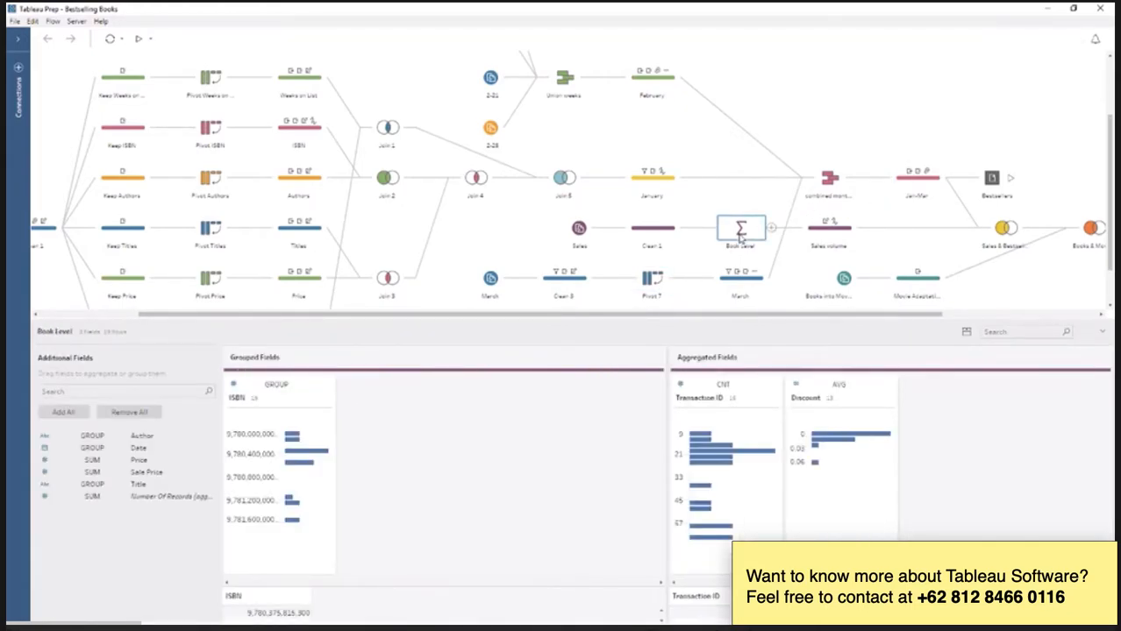
left_click(899, 184)
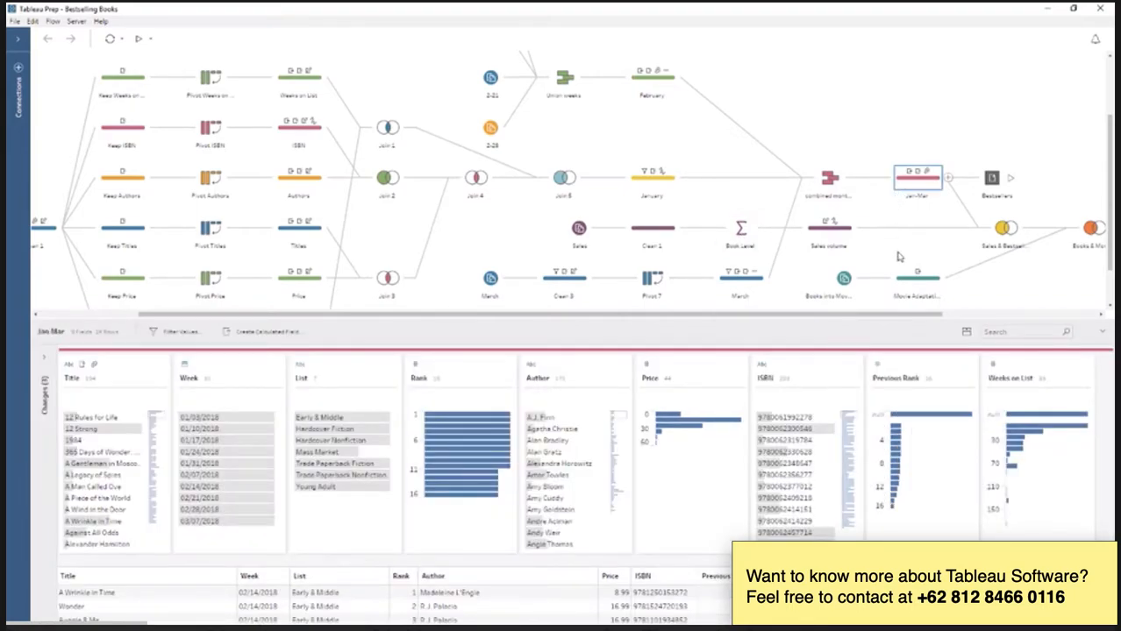
left_click(966, 332)
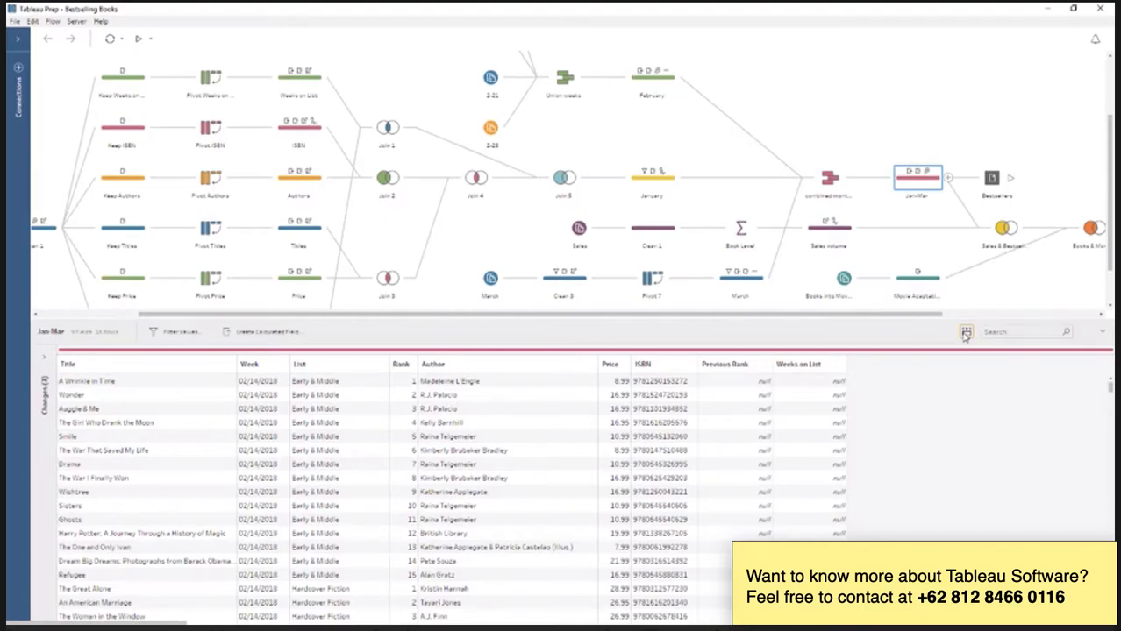
left_click(965, 333)
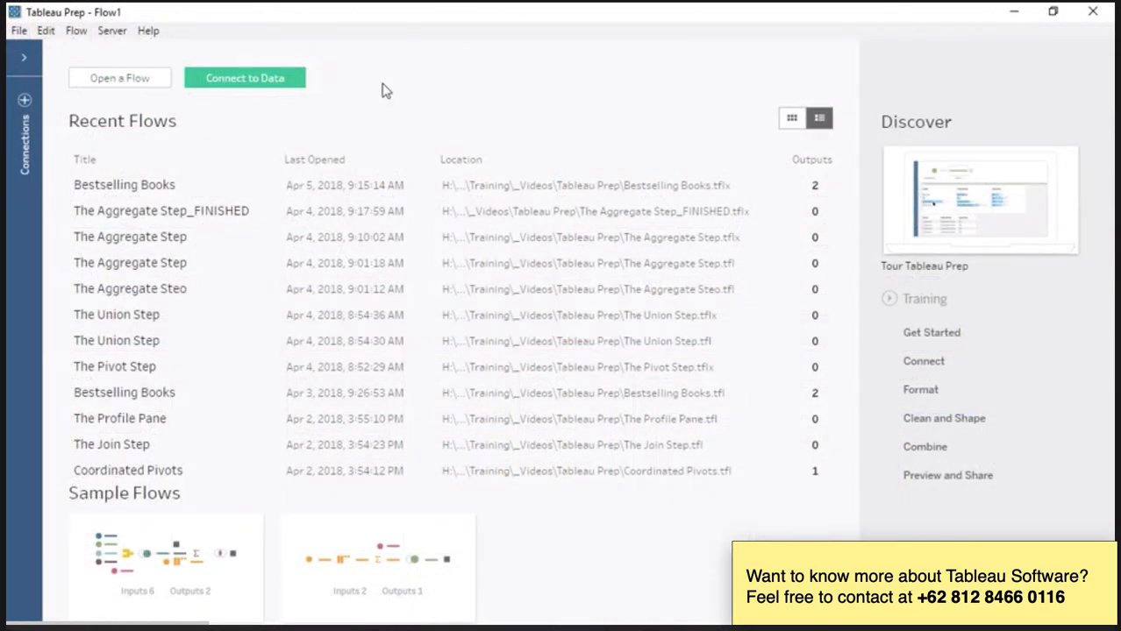
Connect to the Microsoft Excel file ABA Bestsellers 02-28-18.xlsx.
left_click(265, 81)
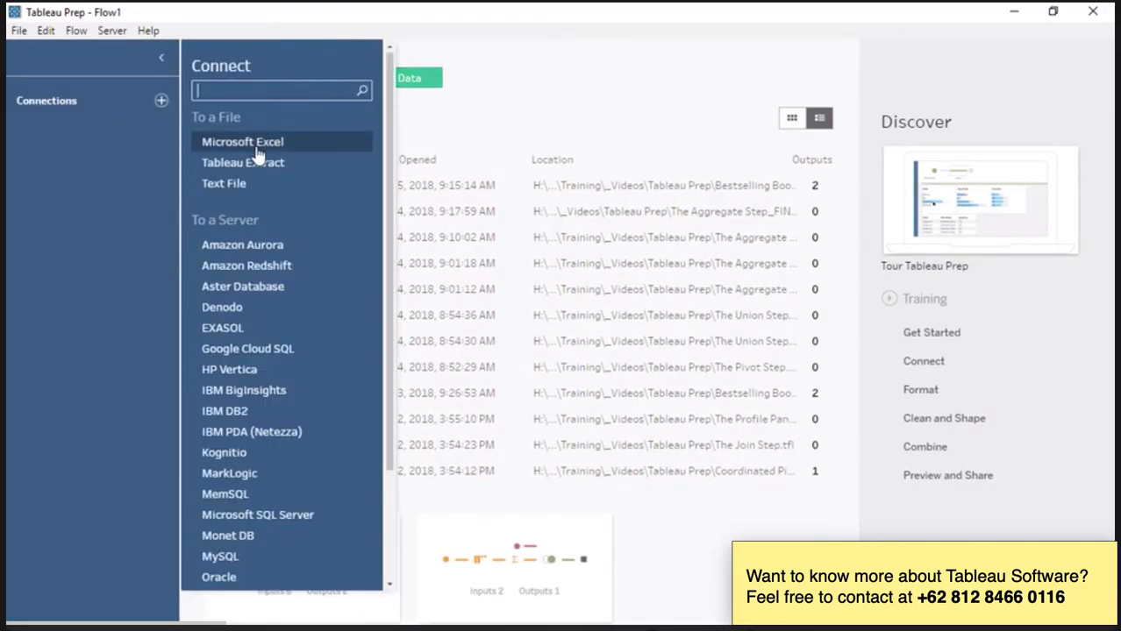
left_click(257, 149)
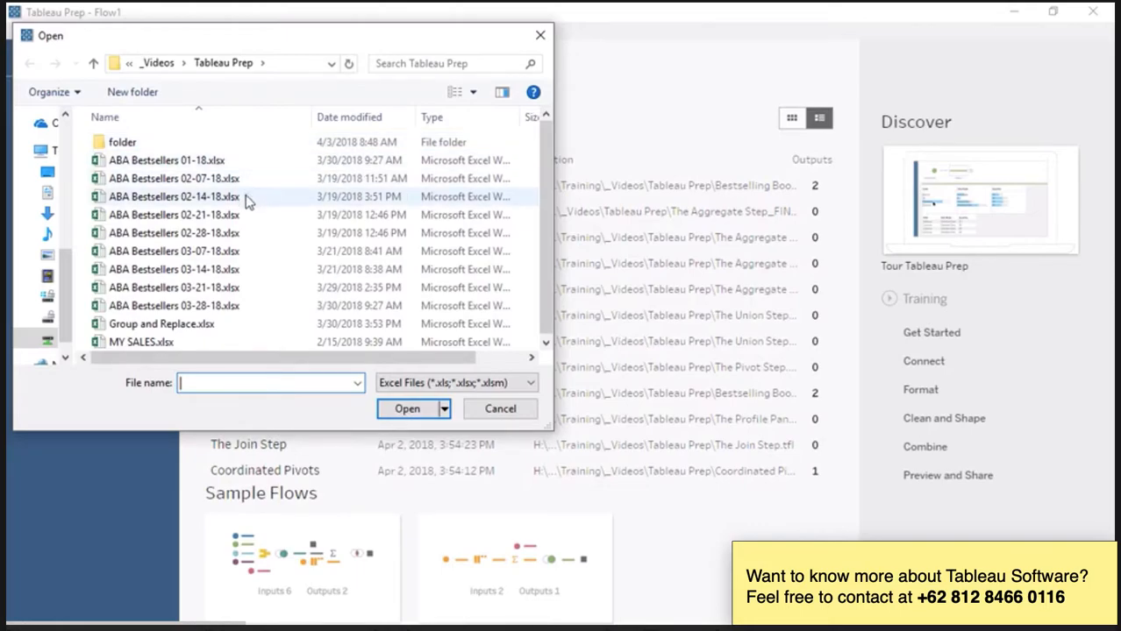
left_click(239, 234)
double_click(240, 234)
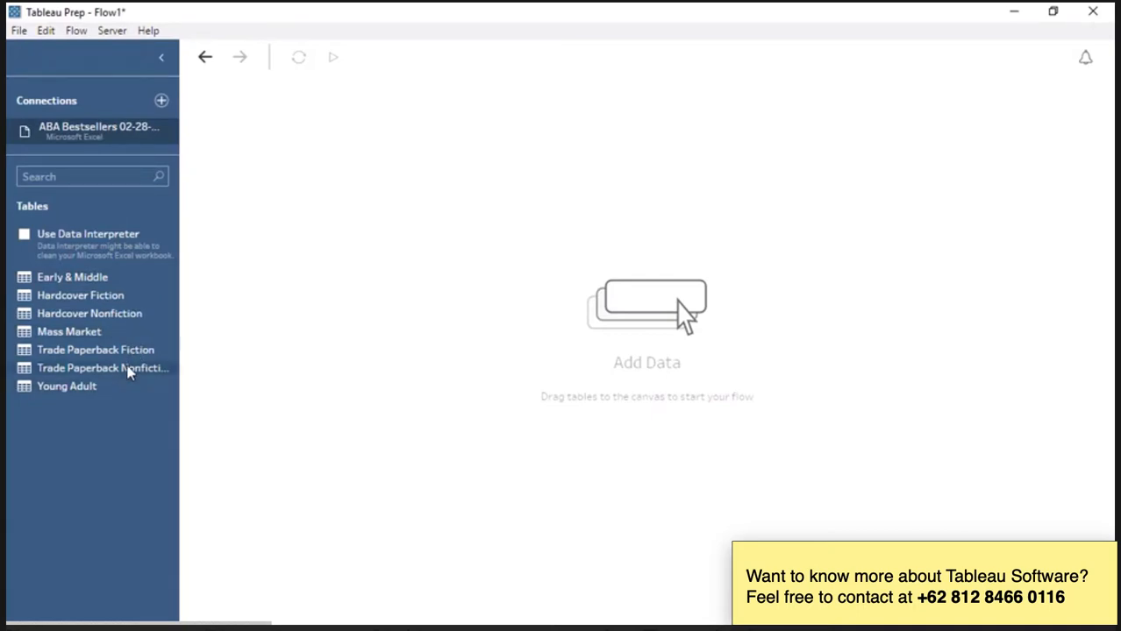
Add the Mass Market table to the flow as a wildcard union and rename the input step Feb28.
left_click_drag(125, 332, 312, 227)
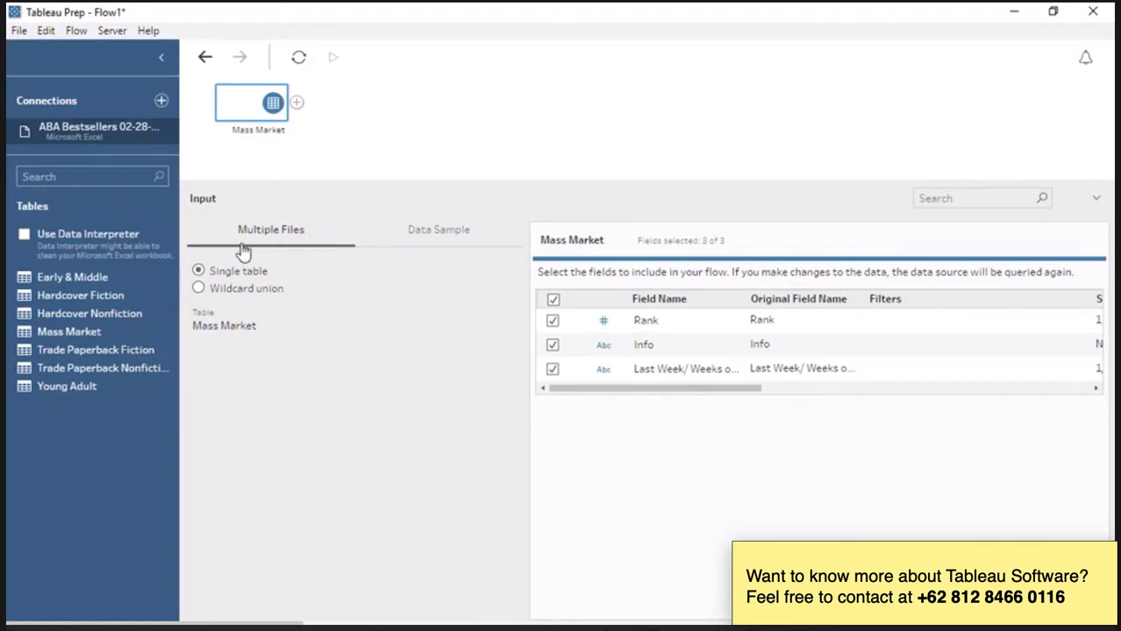
left_click(199, 290)
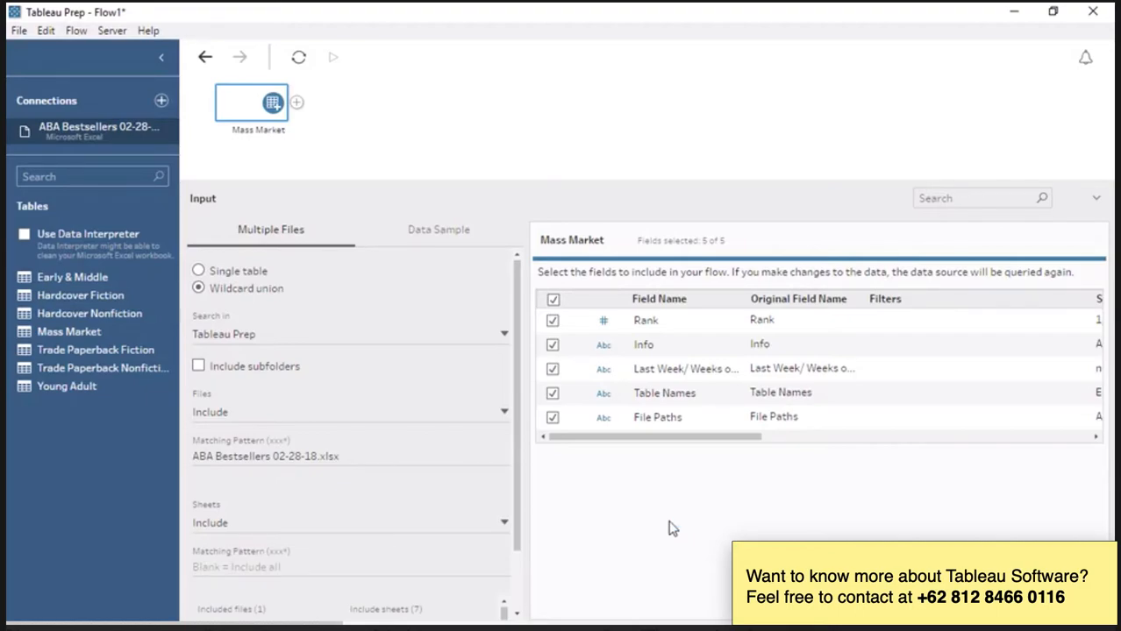
double_click(279, 131)
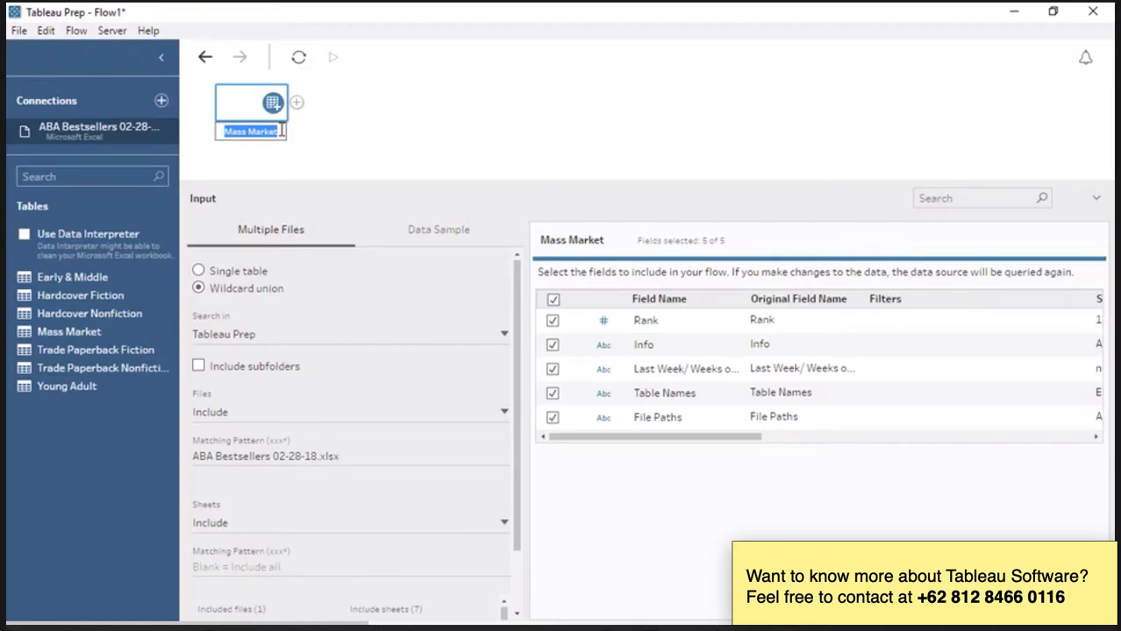
type("Feb28")
key("Return")
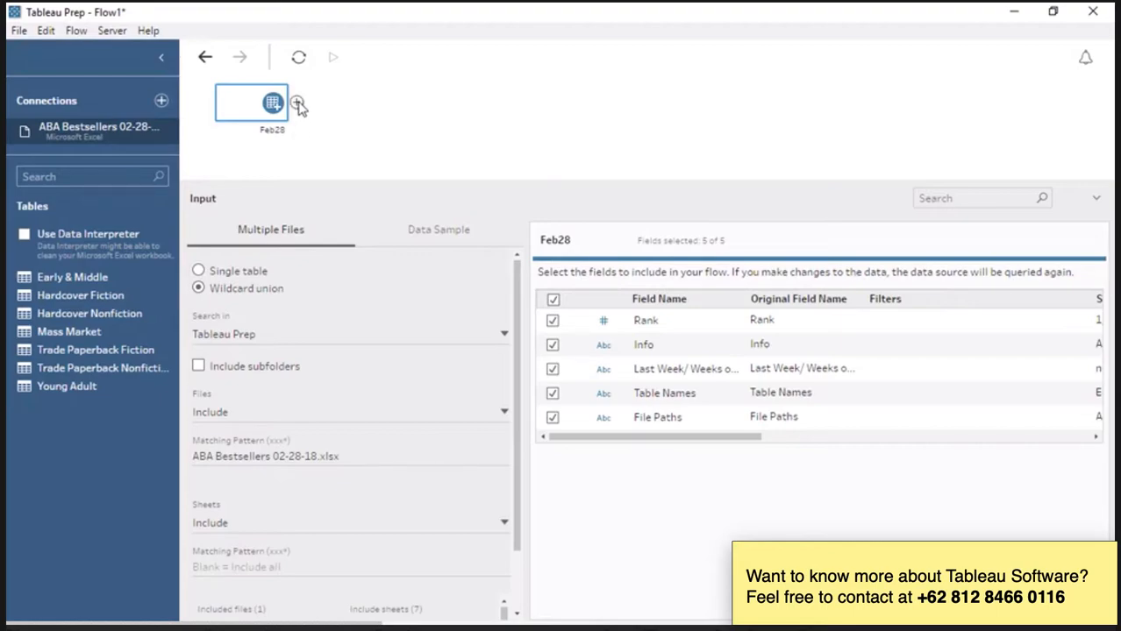
Add a cleaning step after the Feb28 input and enlarge the area showing its field profiles.
left_click(297, 104)
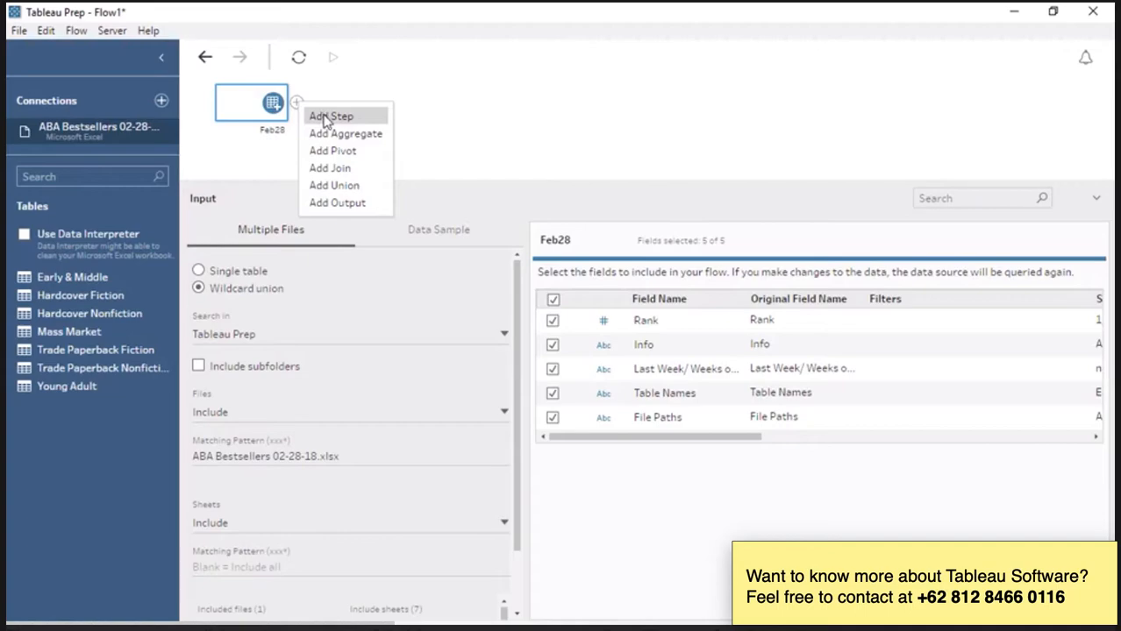
left_click(331, 117)
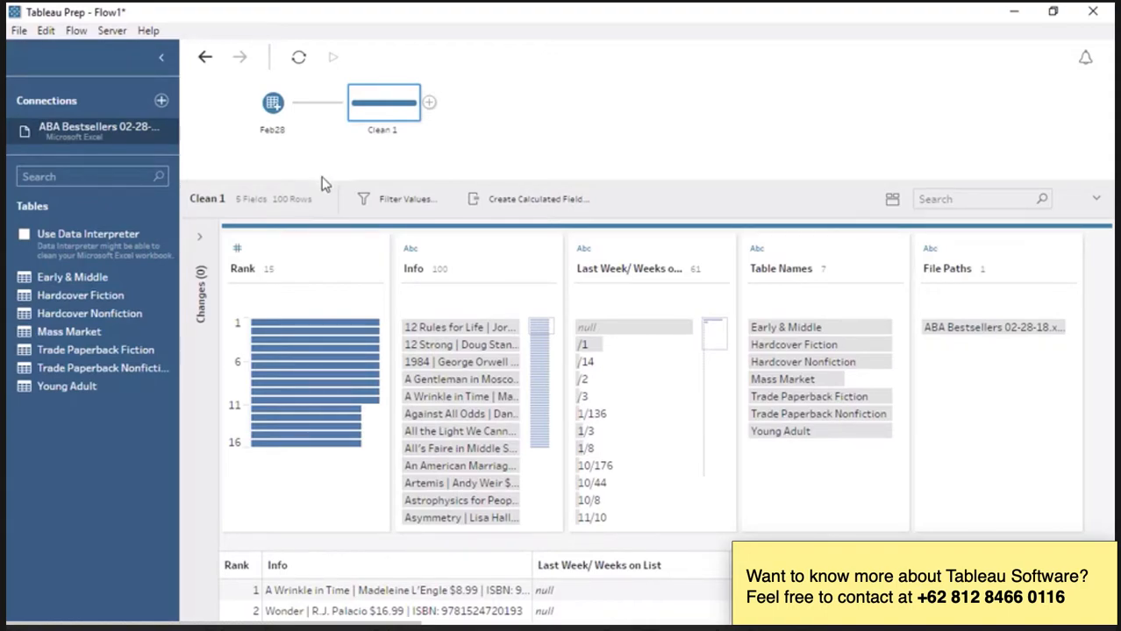
left_click_drag(321, 179, 325, 151)
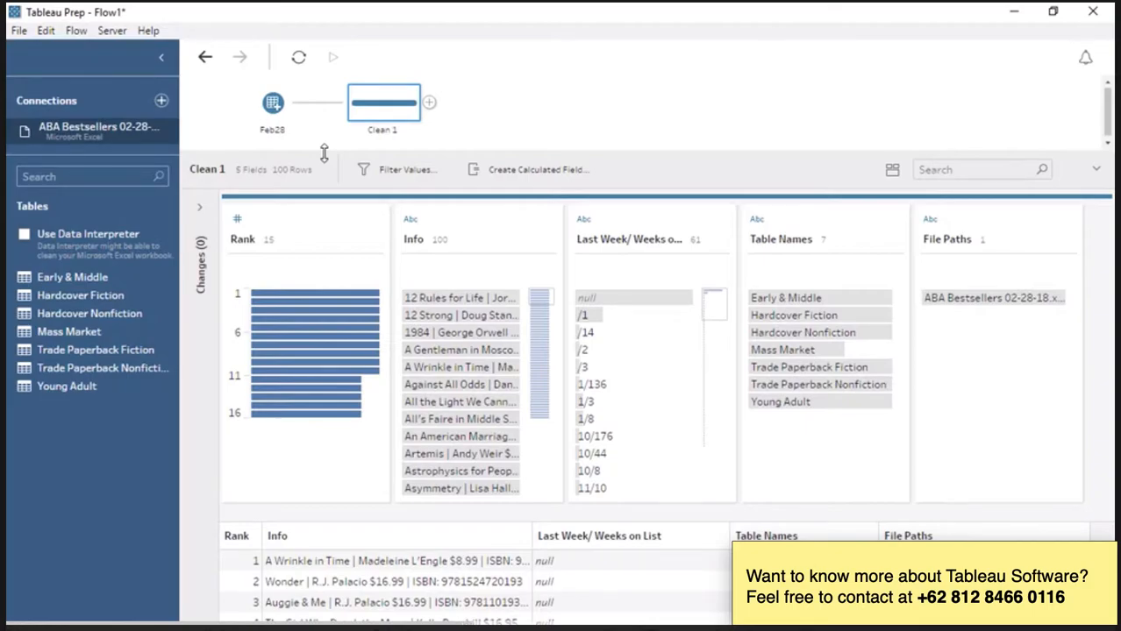
Highlight rows related to the first Info value, the Rank 1 bar, and the Early & Middle table name.
left_click(482, 299)
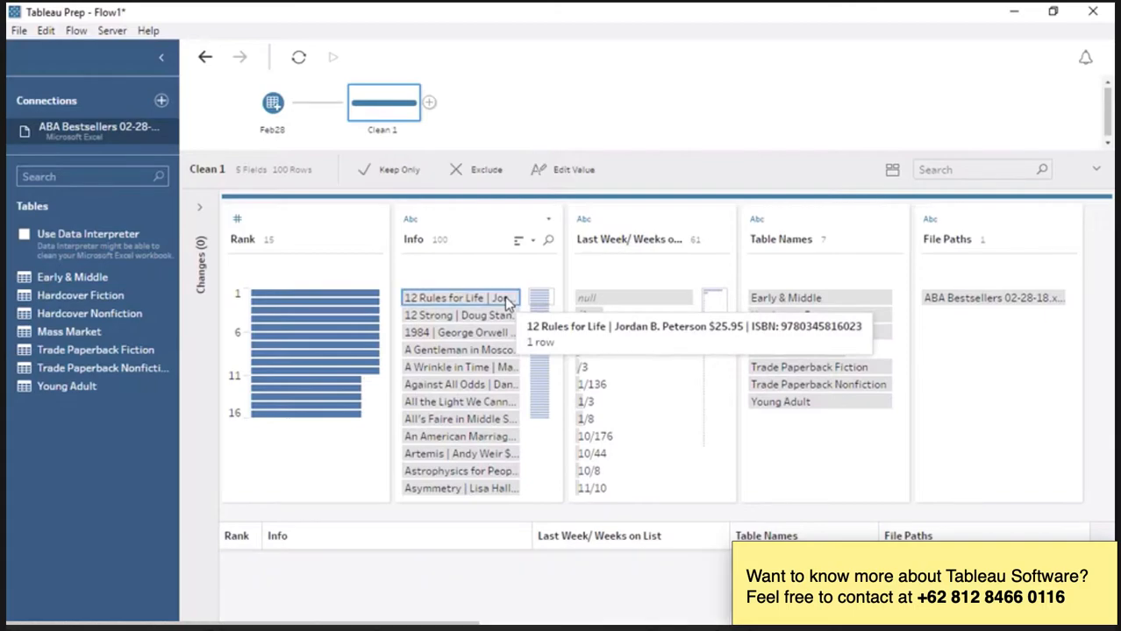
left_click(368, 295)
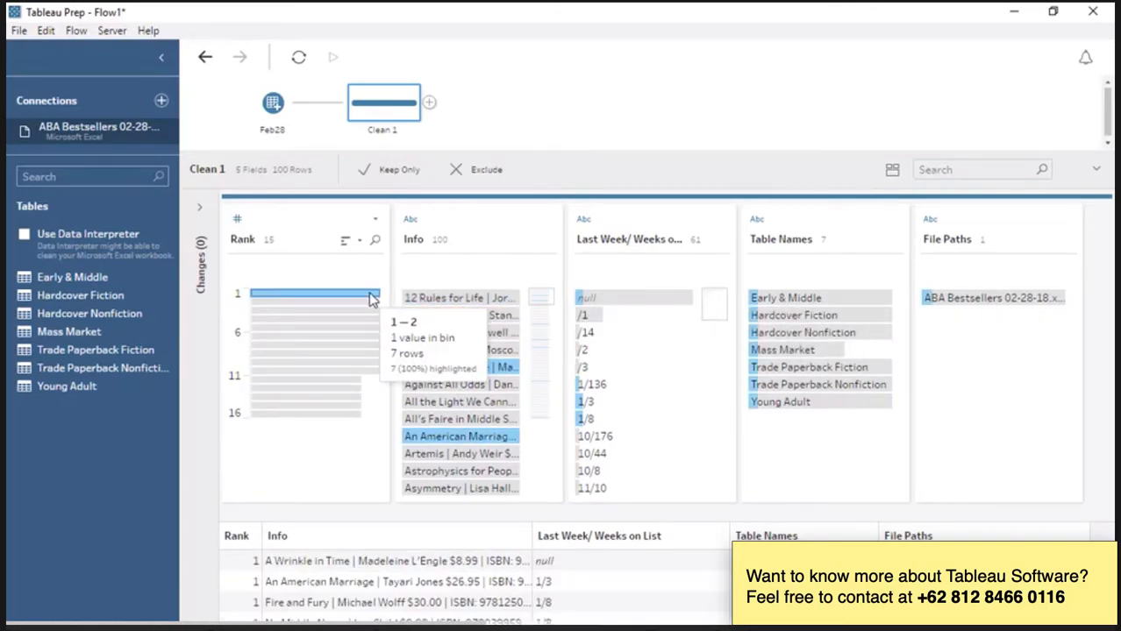
left_click(794, 300)
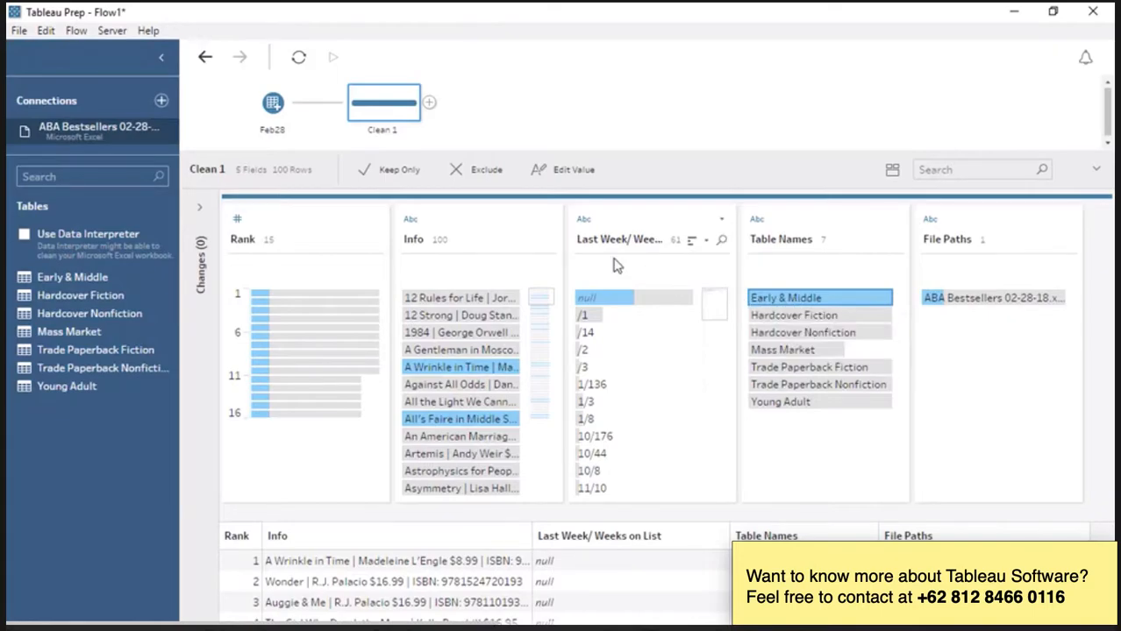
Widen the Info column in the data grid and apply an automatic split to the Info field.
left_click(467, 225)
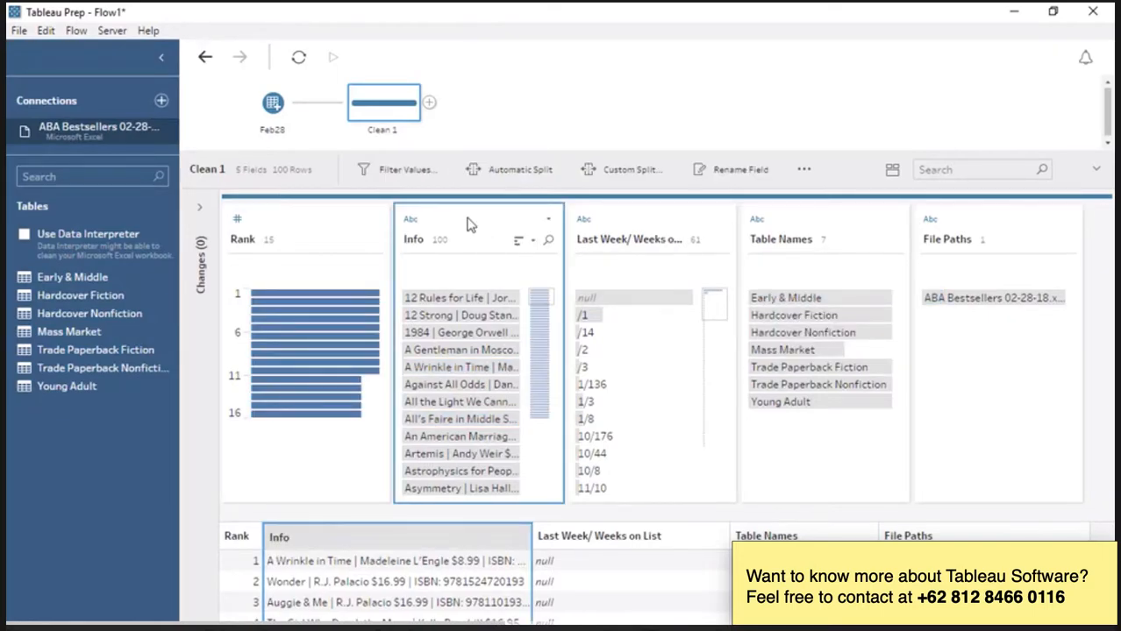
left_click_drag(530, 536, 660, 532)
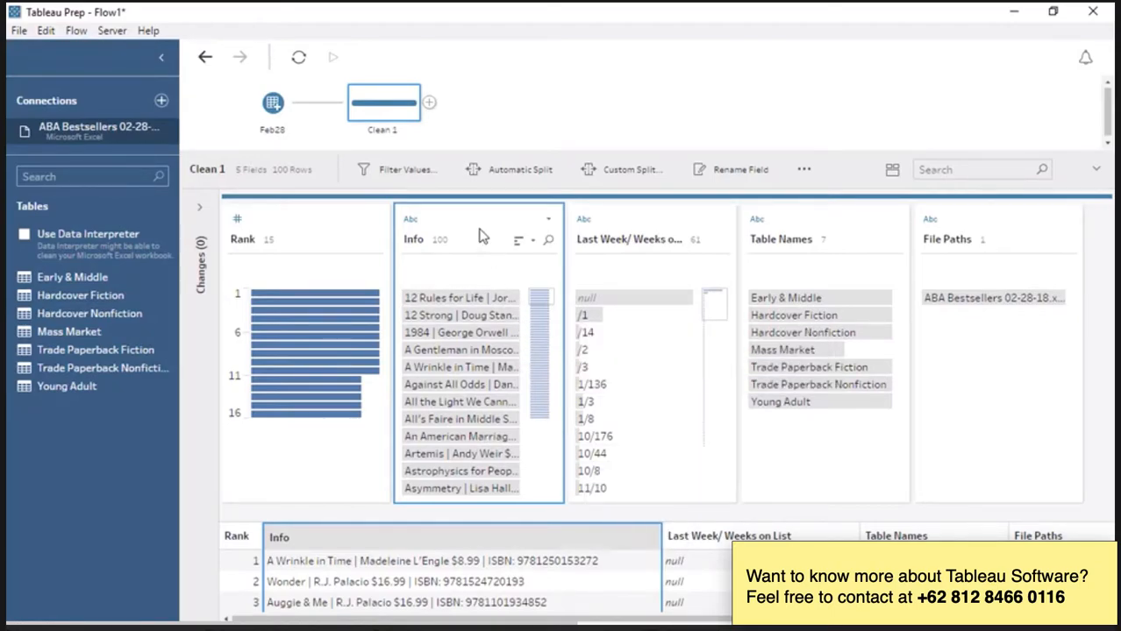
left_click(549, 219)
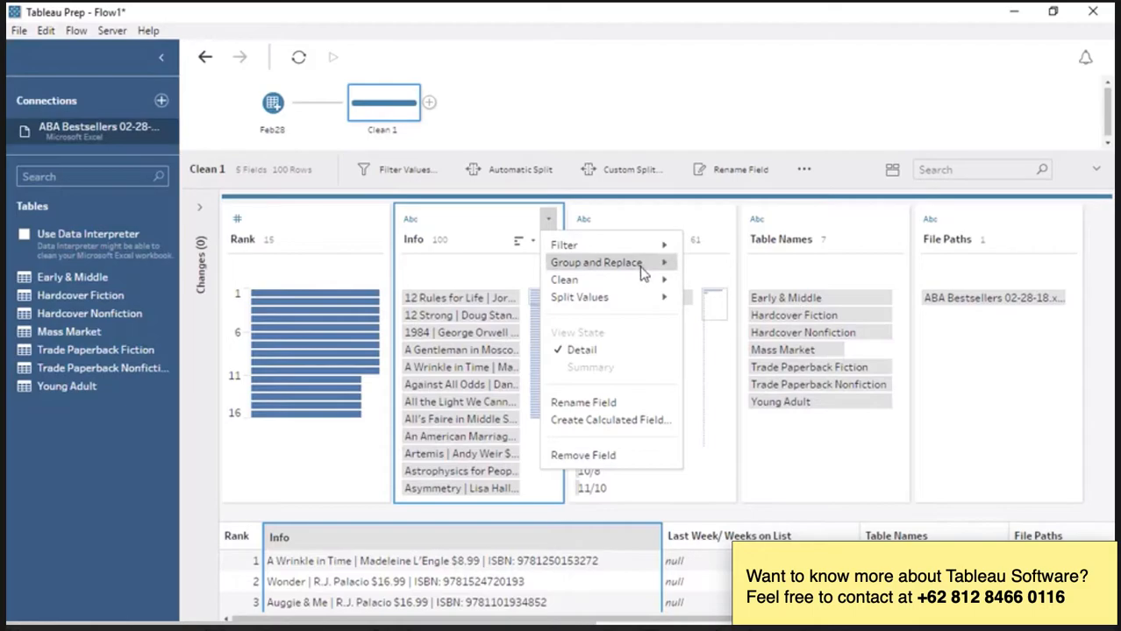
mouse_move(647, 300)
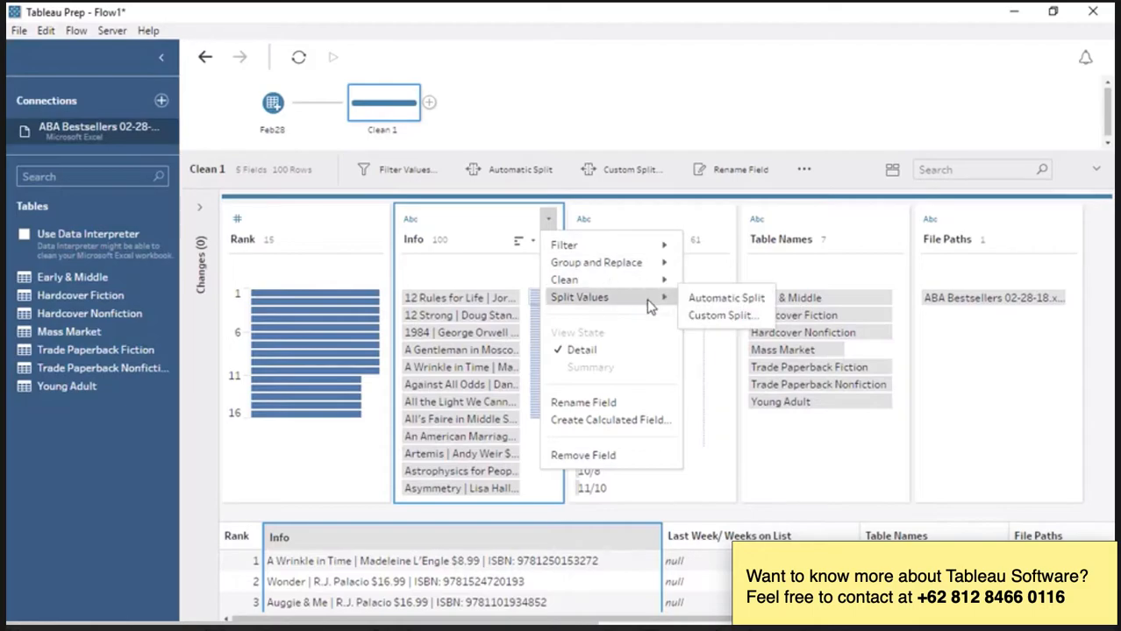
left_click(724, 299)
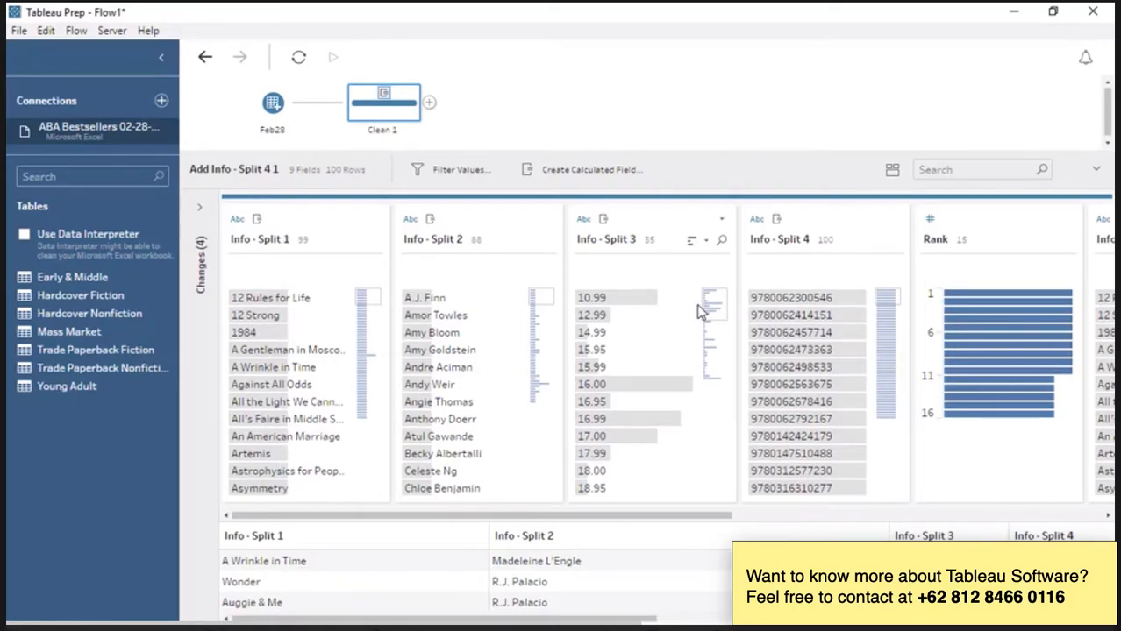
Rename the four fields split from Info, in order, as Title, Author, Price and ISBN.
double_click(260, 240)
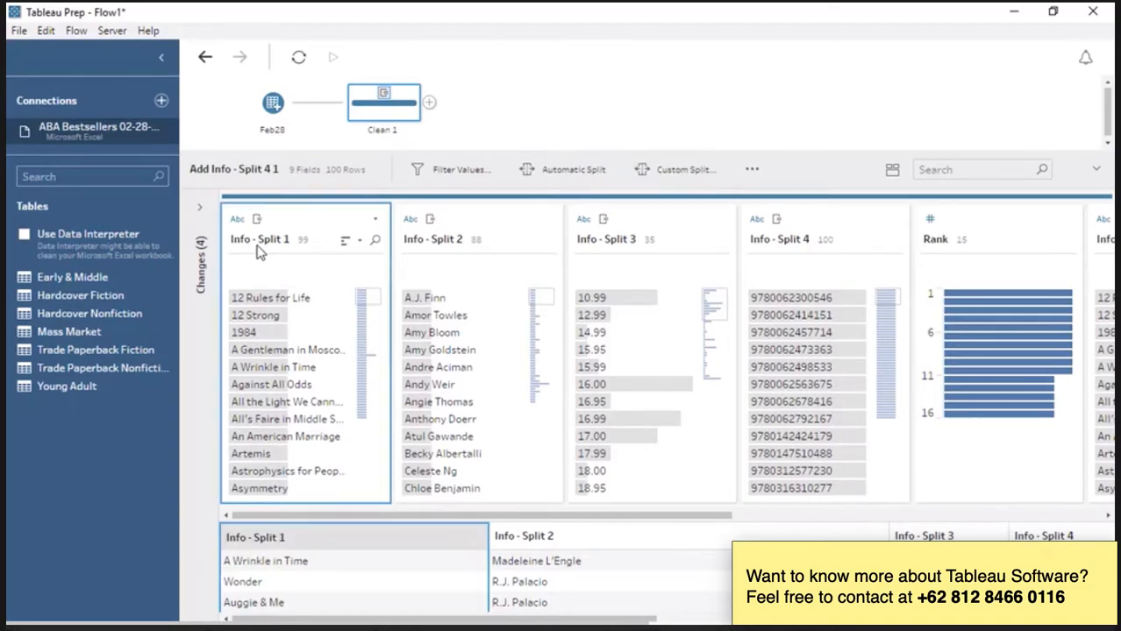
type("Title")
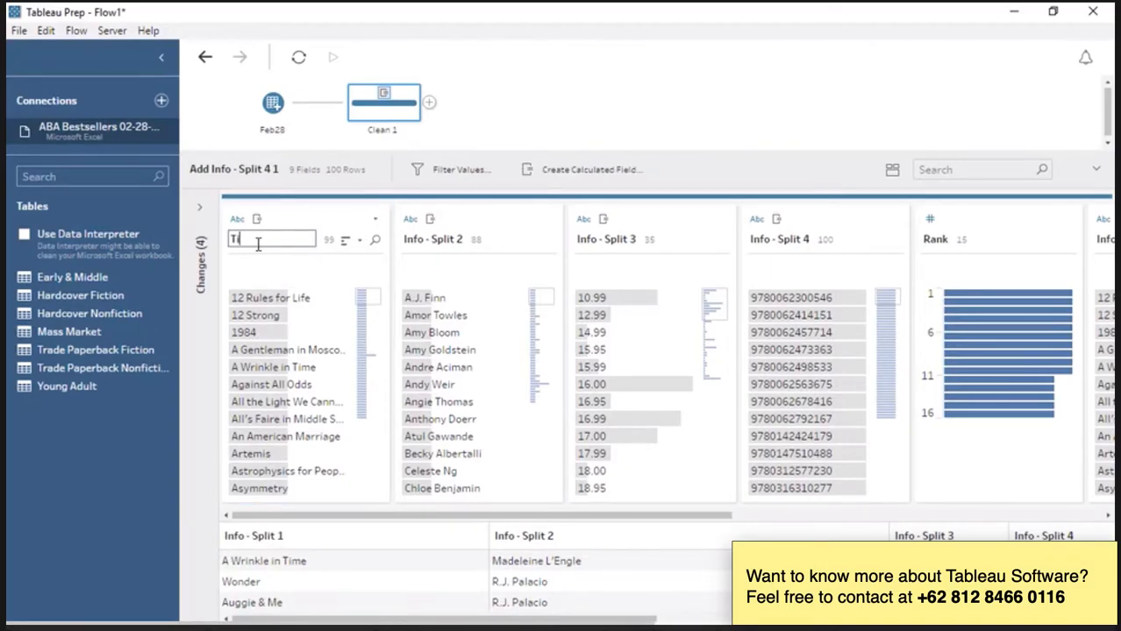
double_click(432, 239)
type("Author")
double_click(620, 240)
type("Price")
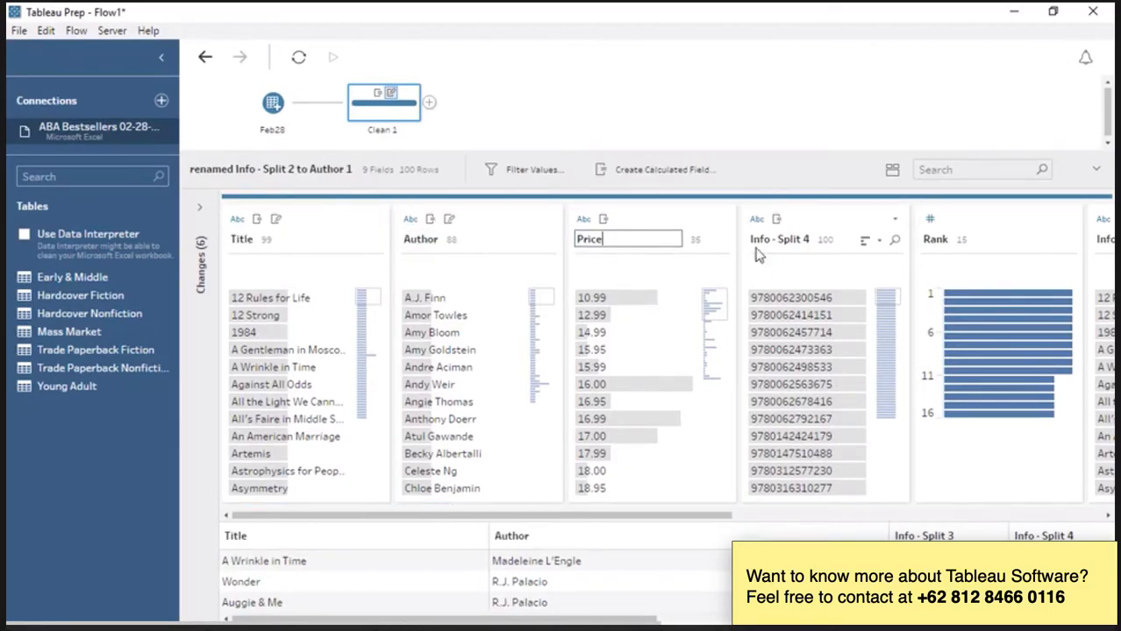
double_click(781, 240)
type("ISBN")
key("Return")
Remove the original Info field from the cleaning step.
left_click_drag(683, 521, 935, 520)
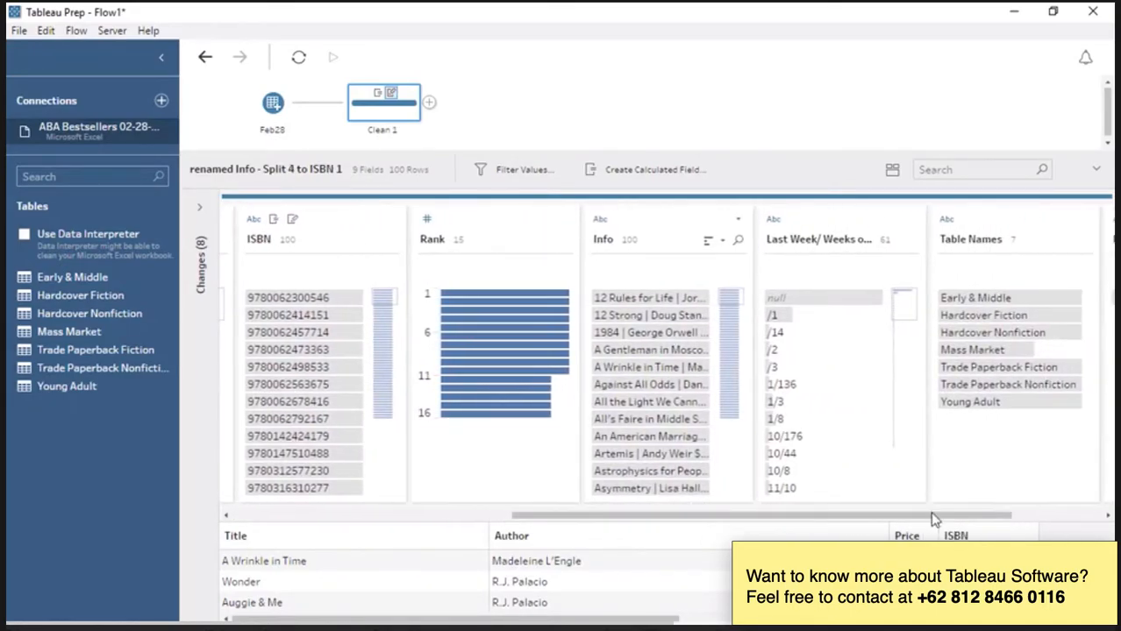
left_click(738, 219)
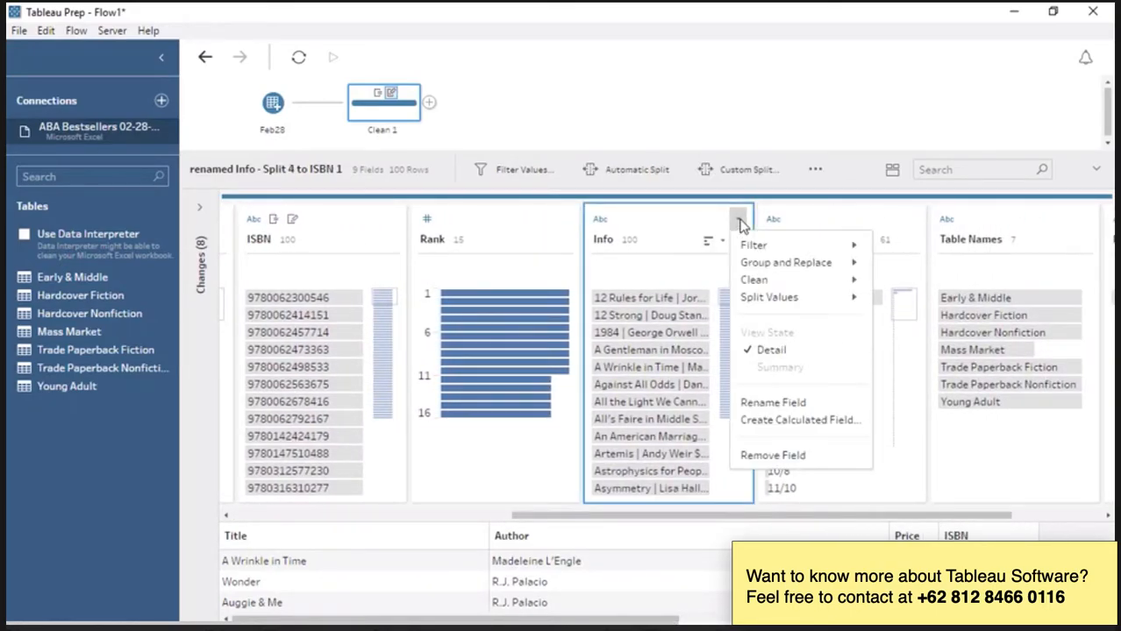
left_click(770, 461)
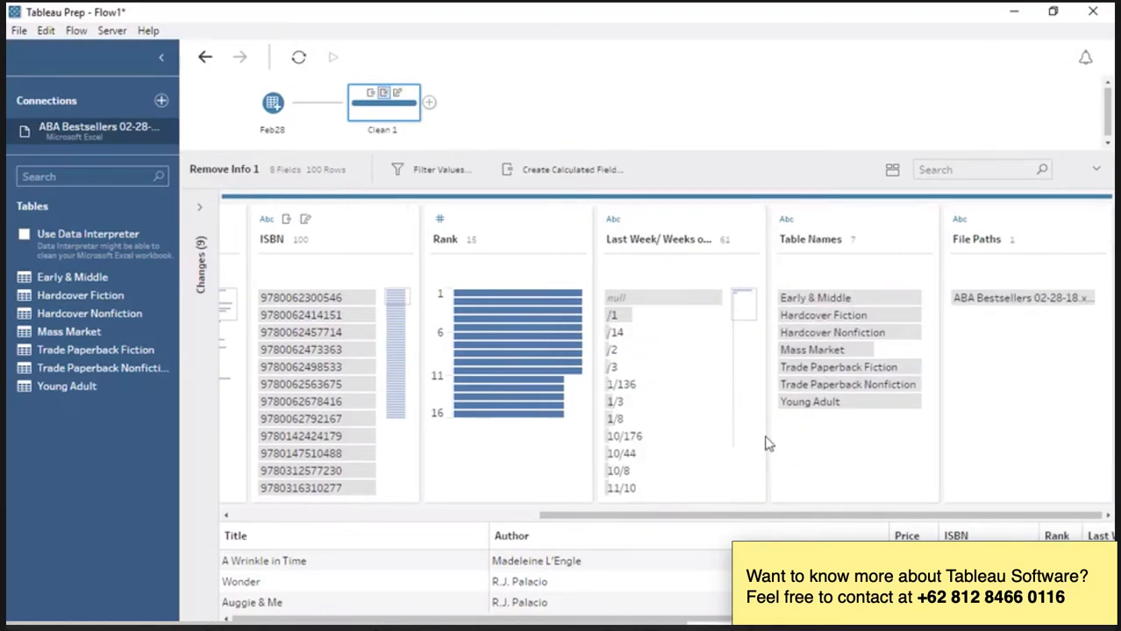
Automatically split the Last Week/ Weeks on List field and remove the original field.
left_click(711, 219)
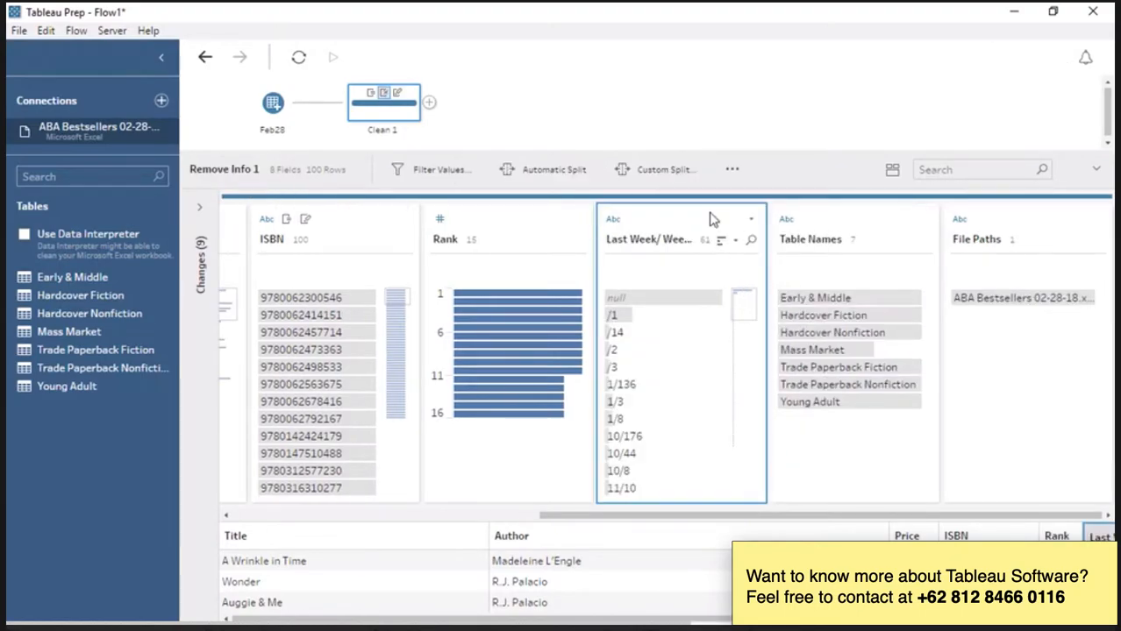
left_click(576, 175)
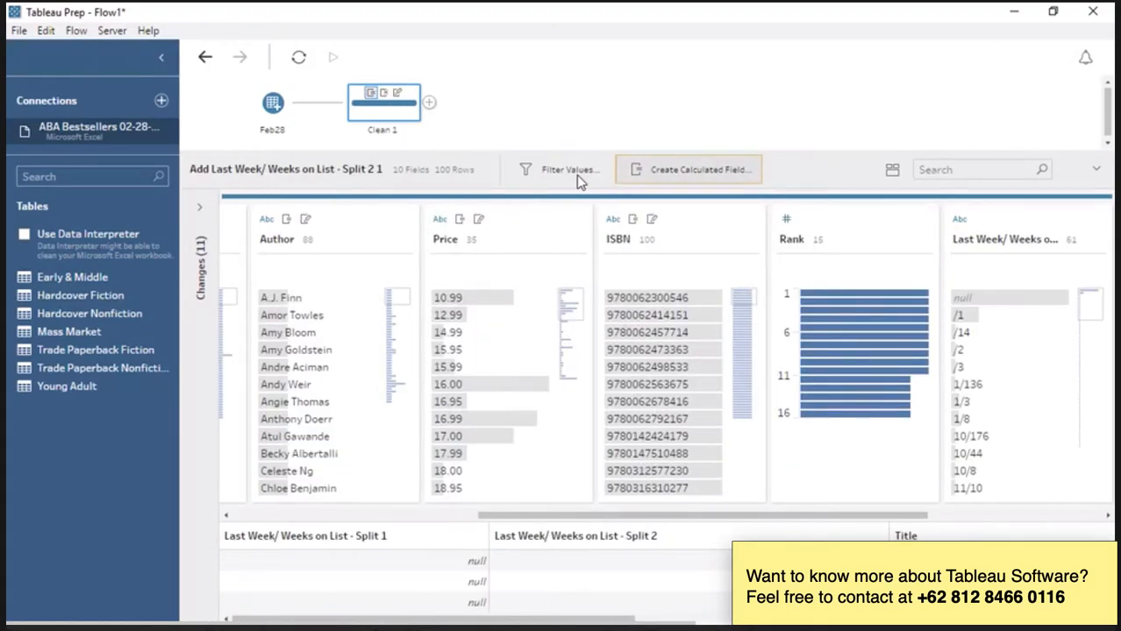
left_click(1097, 219)
left_click(1033, 458)
Rename the two fields split from Last Week/ Weeks on List as Previous Rank and Weeks on List.
left_click_drag(931, 517, 640, 533)
double_click(263, 239)
type("Previous Rank")
left_click(449, 243)
double_click(449, 240)
type("Weeks on List")
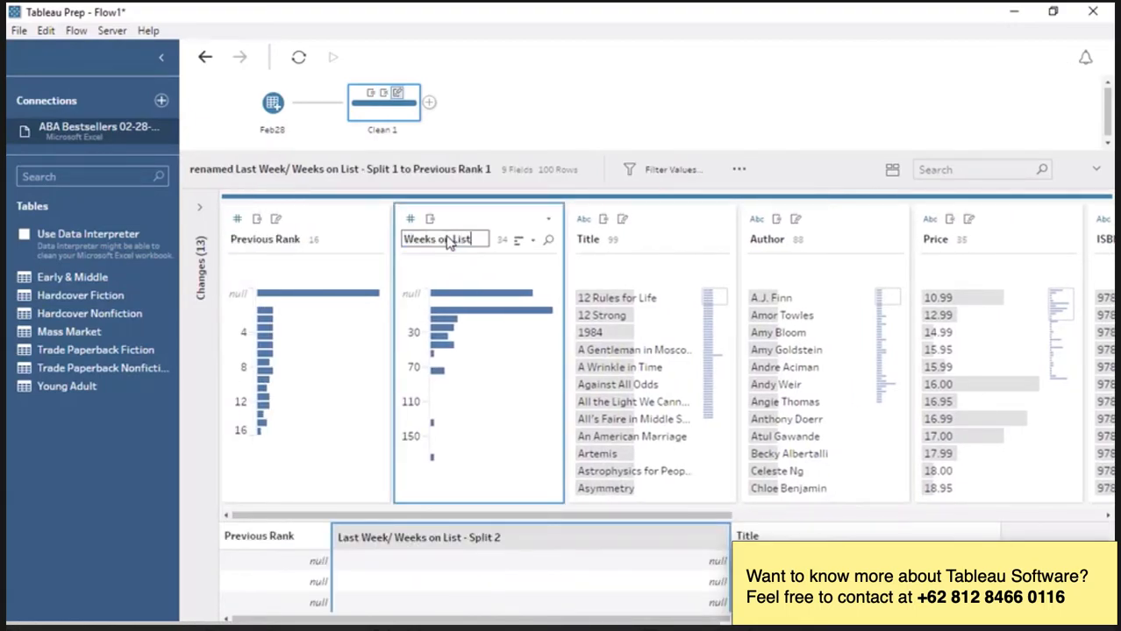
key("Return")
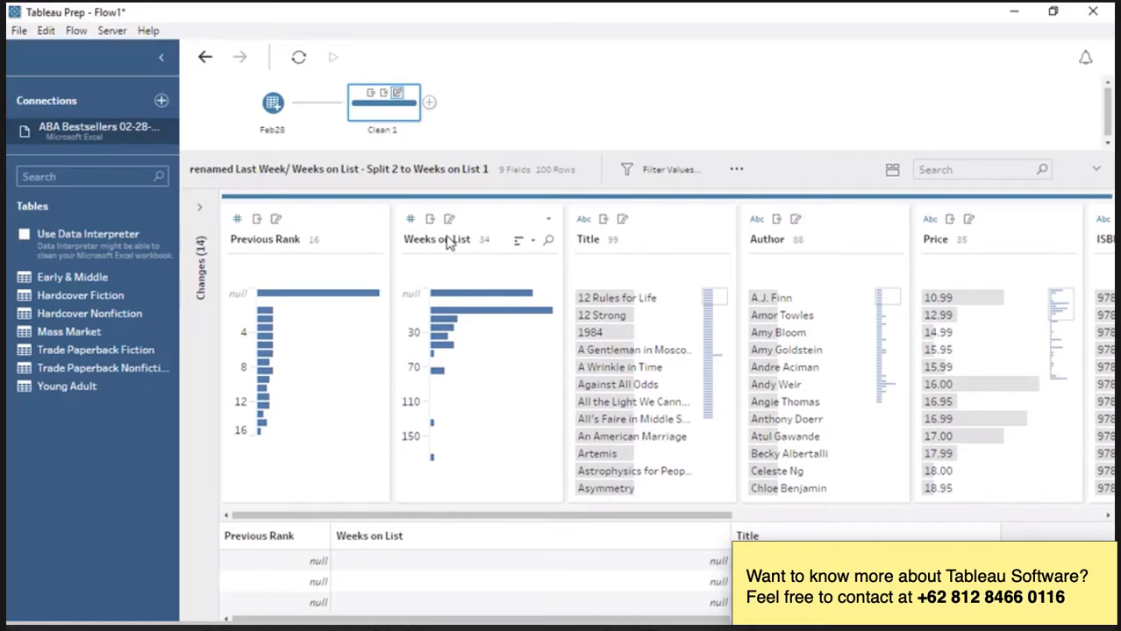
Change the data type of the Price field from text to Number (decimal).
left_click(925, 222)
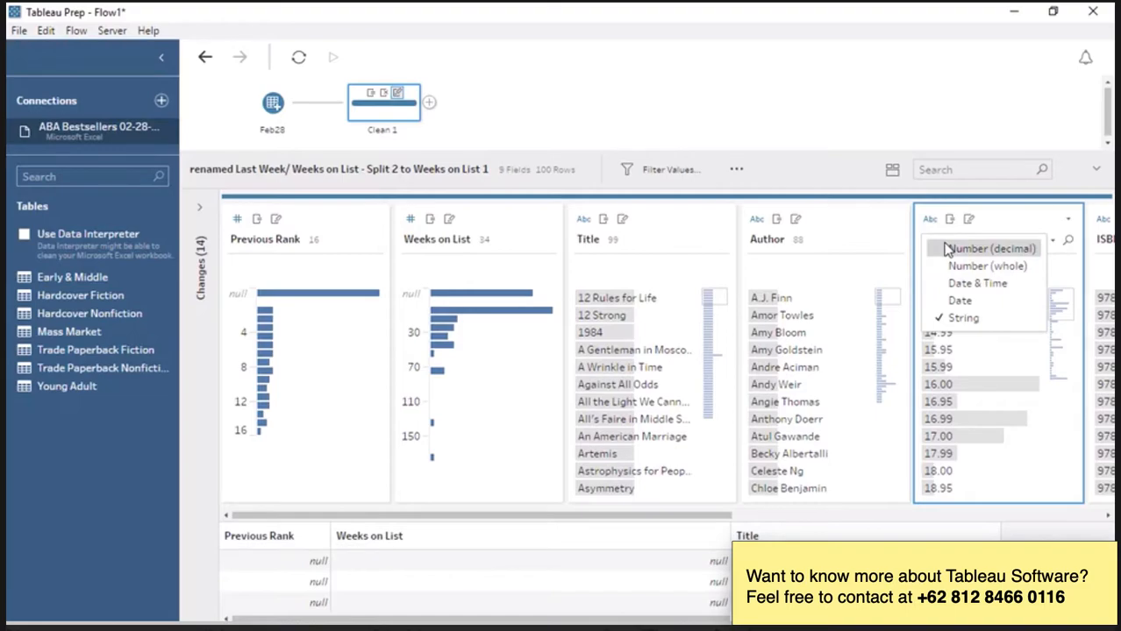
left_click(947, 249)
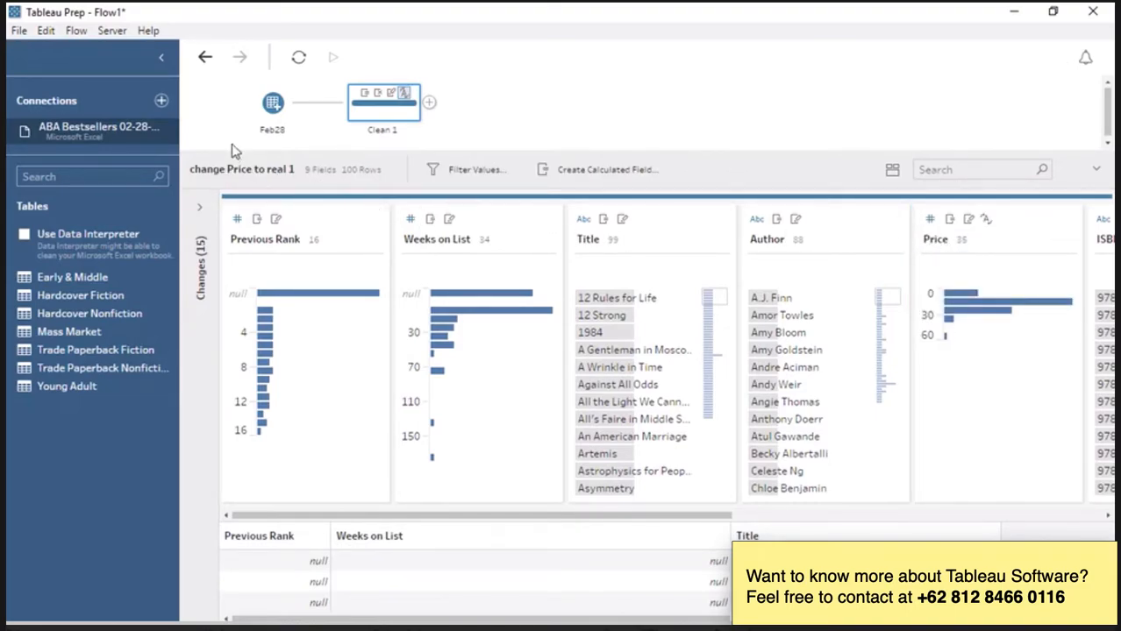
Connect to ABA Bestsellers 02-21-18.xlsx and add its Early & Middle table to the flow as a wildcard union input.
left_click(160, 101)
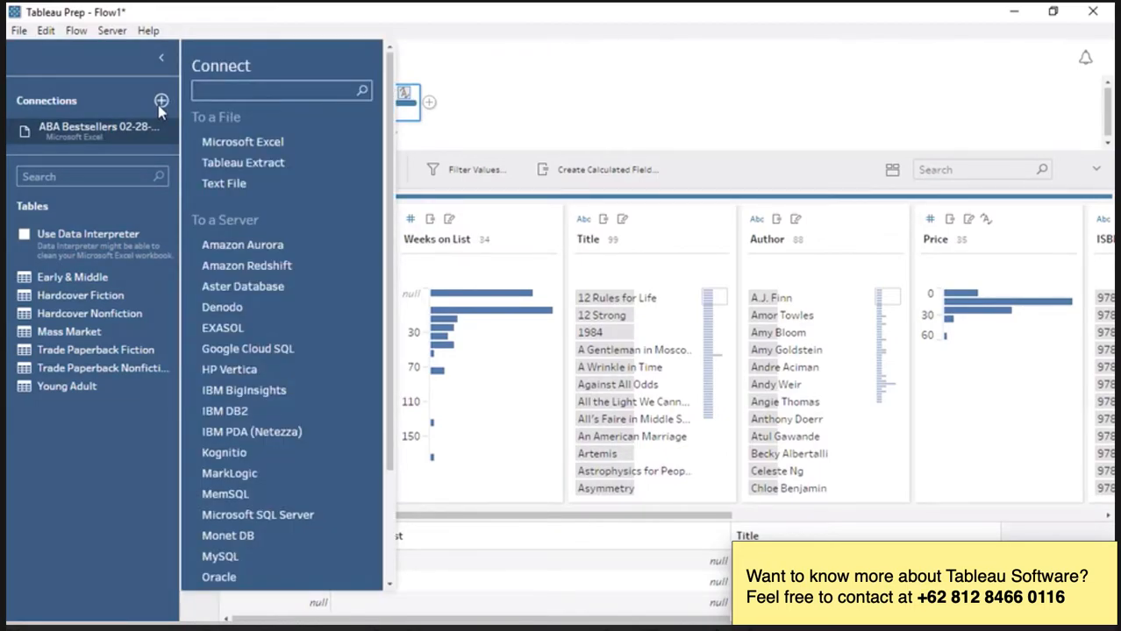
left_click(243, 146)
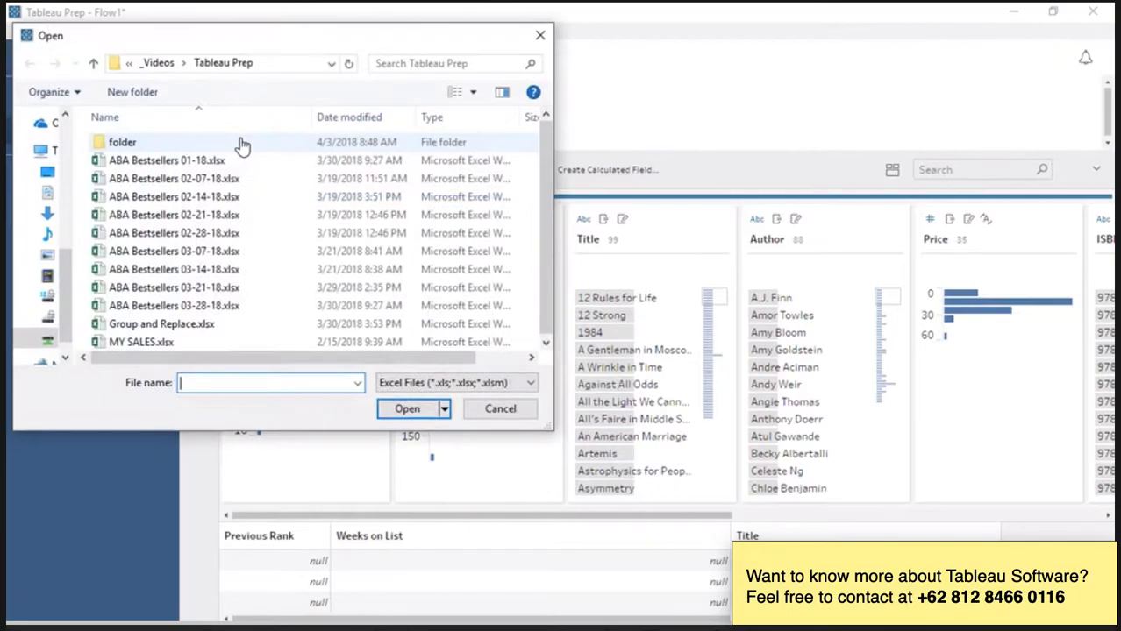
double_click(245, 215)
left_click_drag(107, 305, 219, 250)
left_click(199, 360)
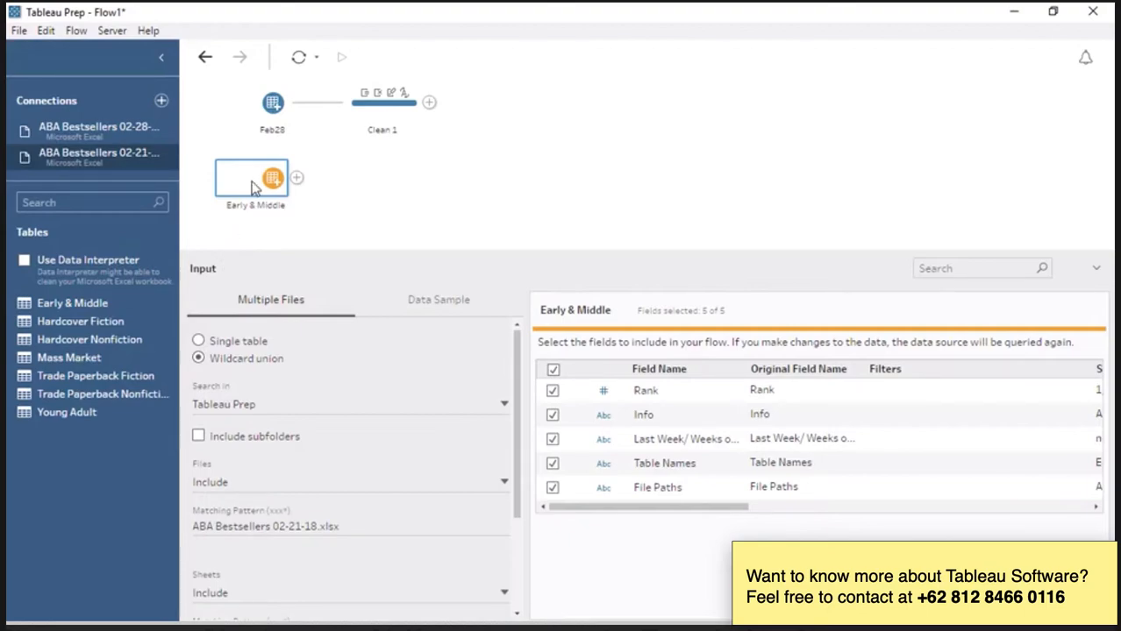
Union the Early & Middle input with Feb28 and connect Clean 1 to the union in place of its direct Feb28 link.
left_click_drag(255, 186, 267, 140)
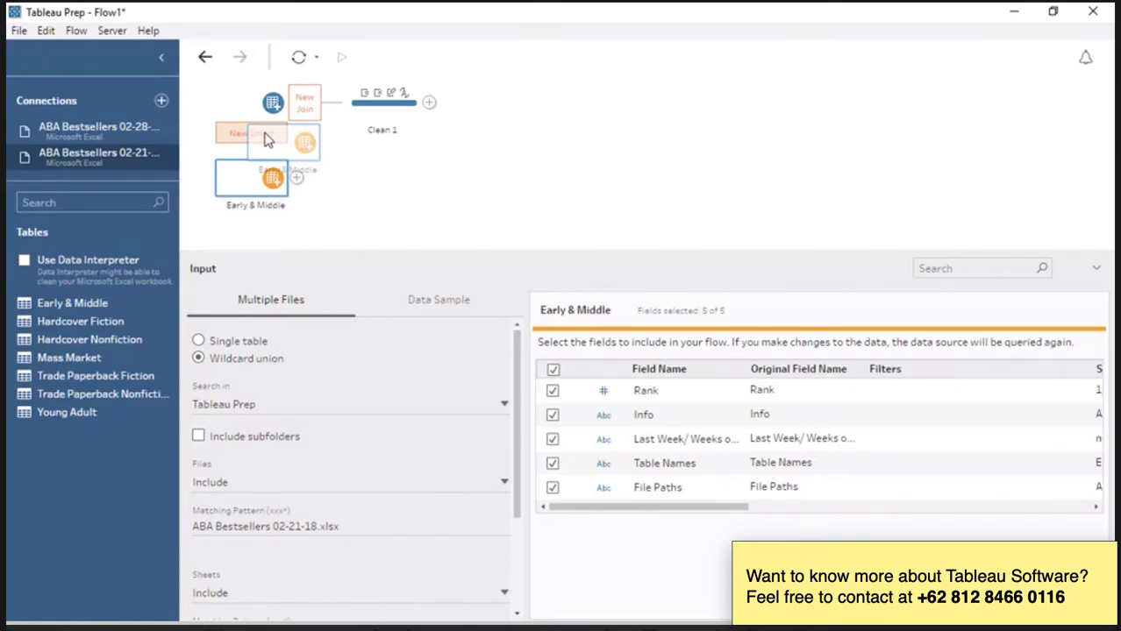
left_click_drag(268, 140, 269, 141)
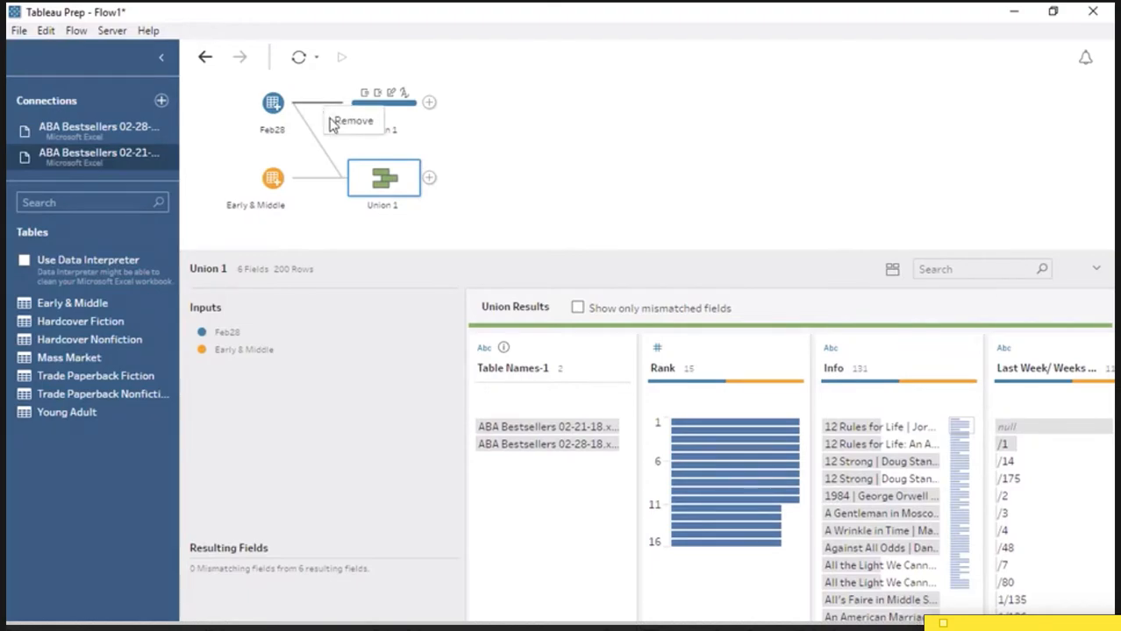
left_click(326, 114)
left_click(383, 175)
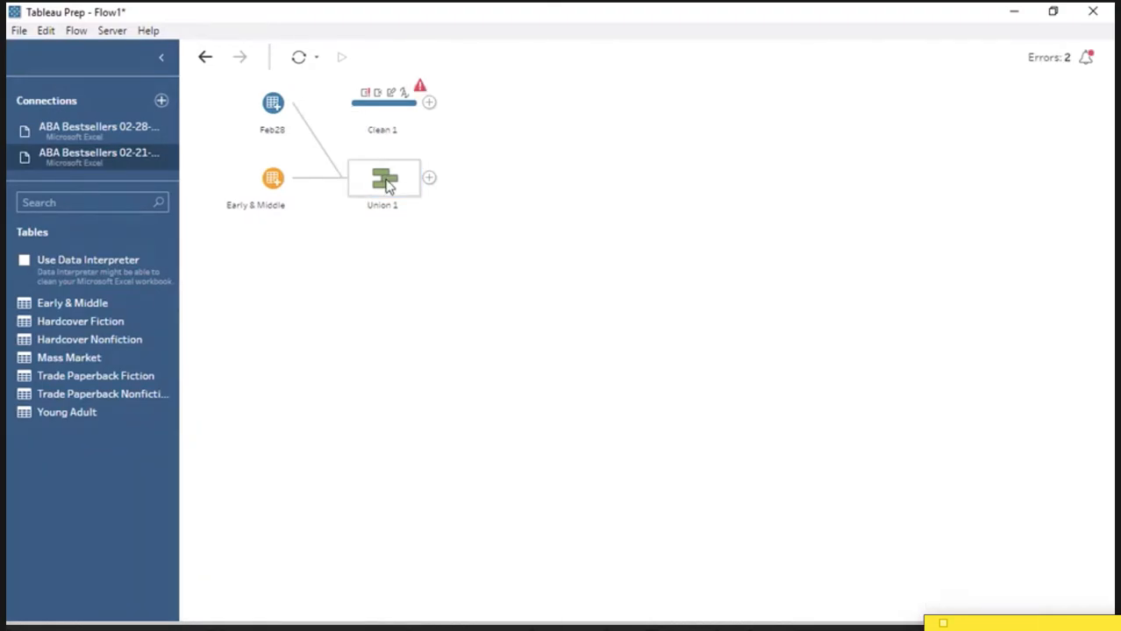
left_click_drag(387, 175, 364, 109)
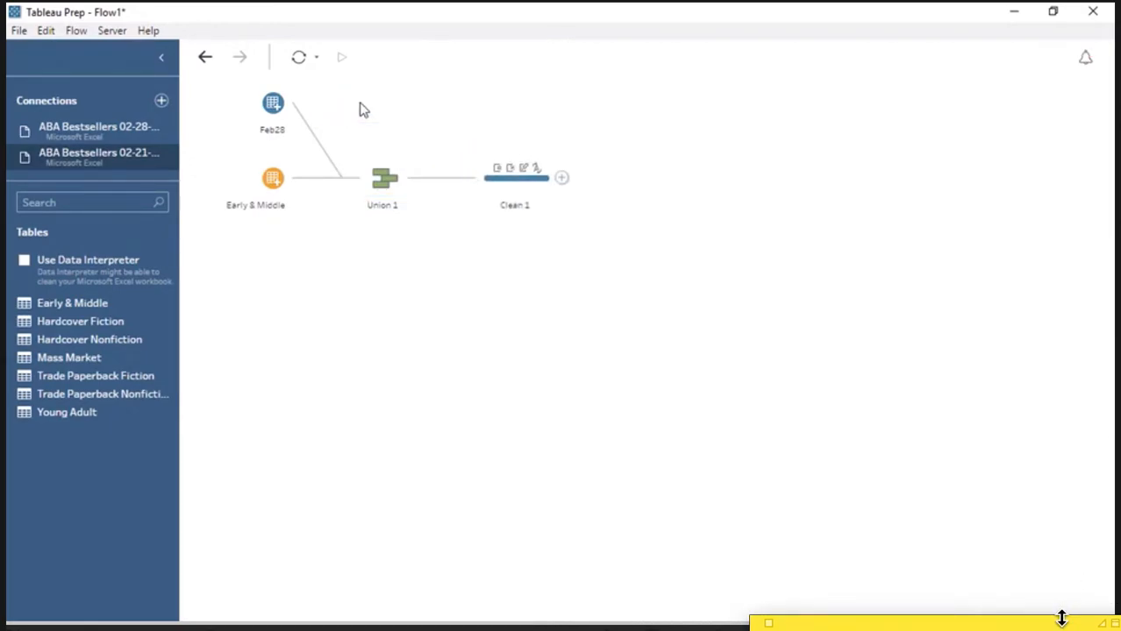
Add an output step after Clean 1 and set its output type to Comma Separated Values (.csv).
left_click(515, 180)
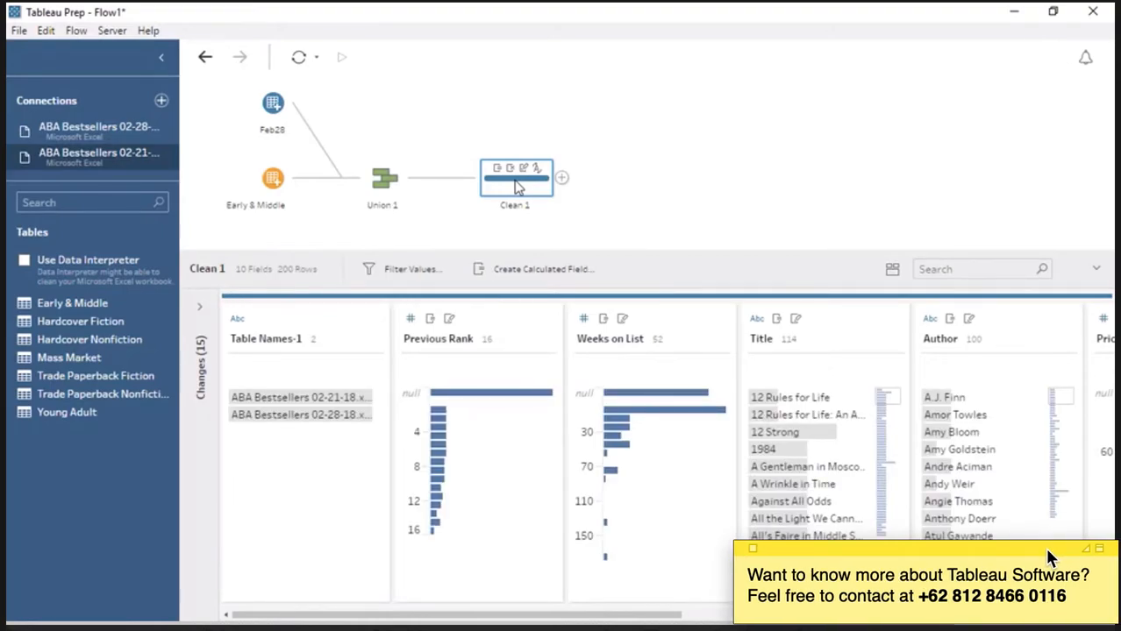
left_click(561, 180)
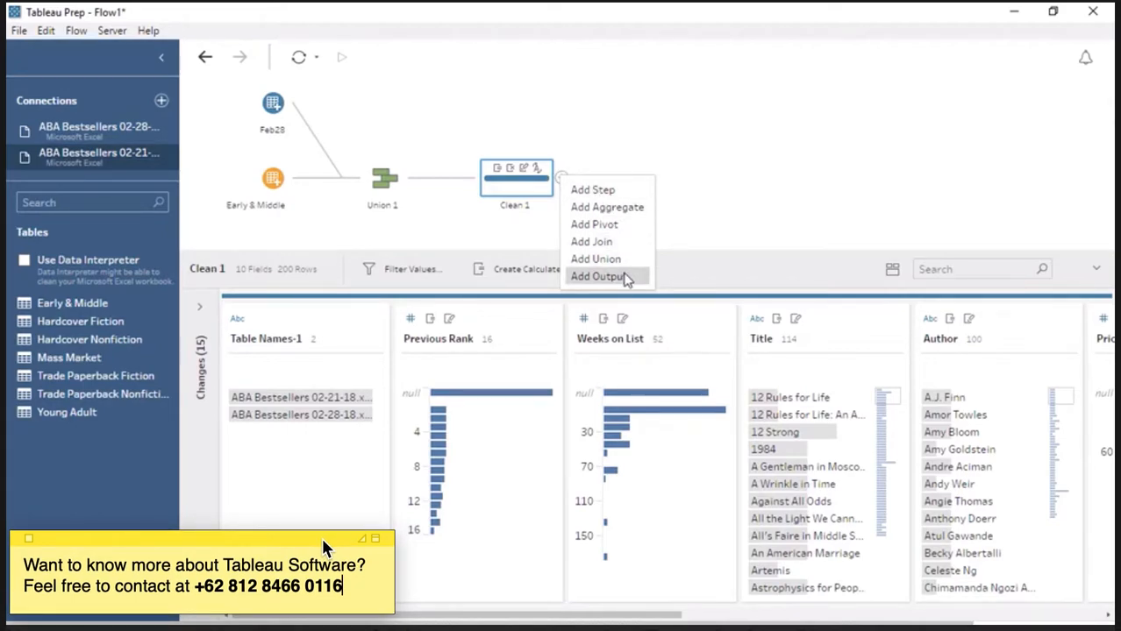
left_click(625, 276)
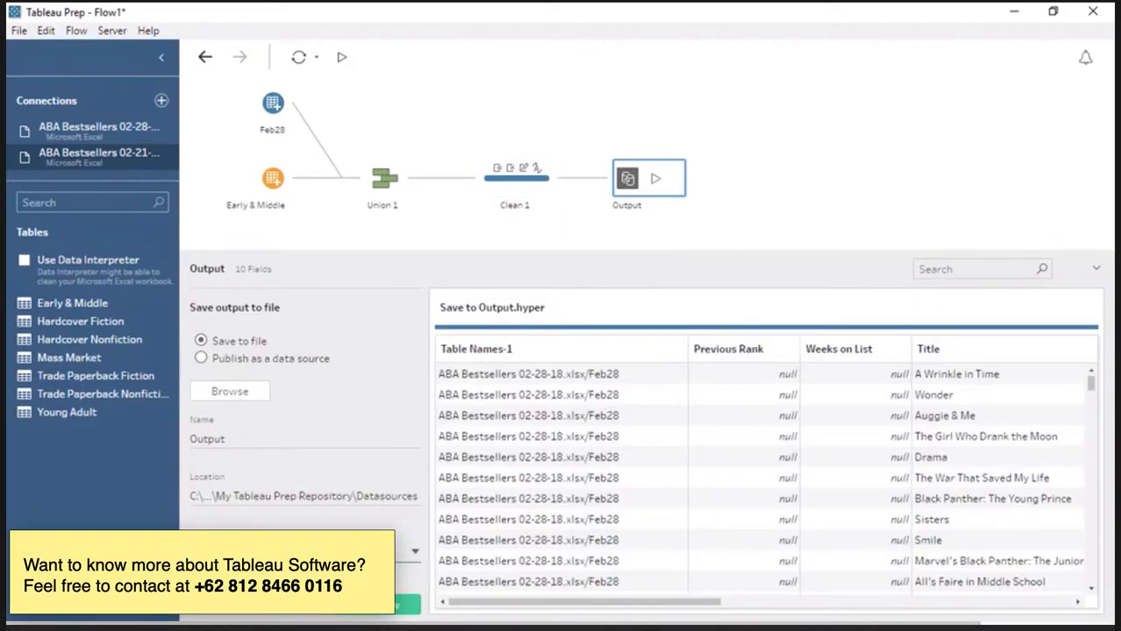
left_click(410, 552)
left_click(277, 528)
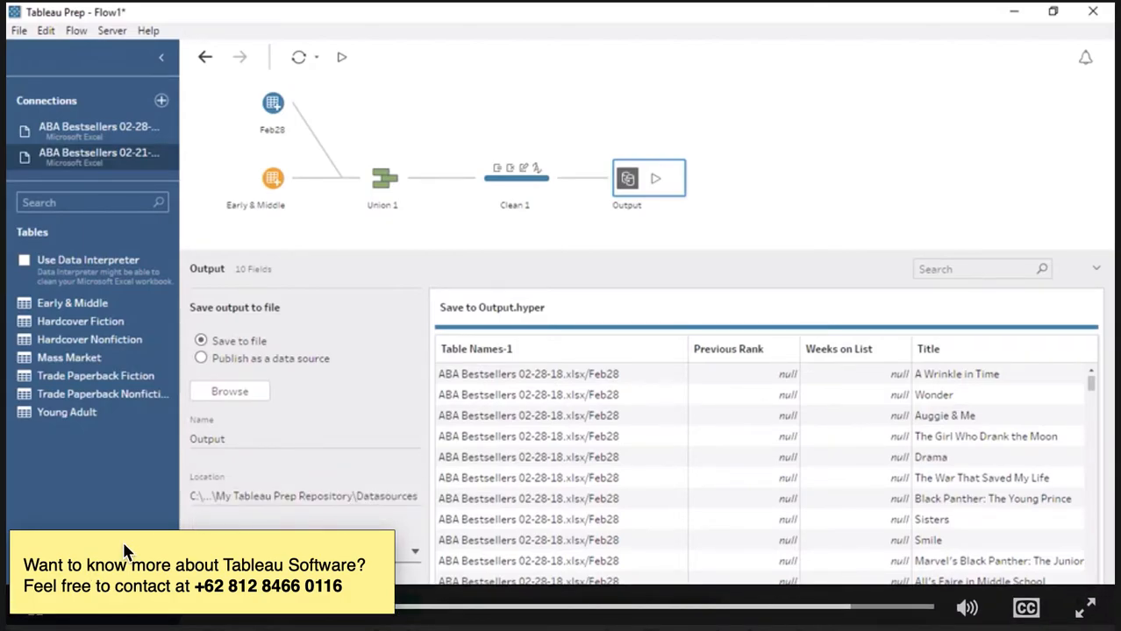
Run the flow to save the output as Output.csv in the default Datasources folder.
left_click(230, 392)
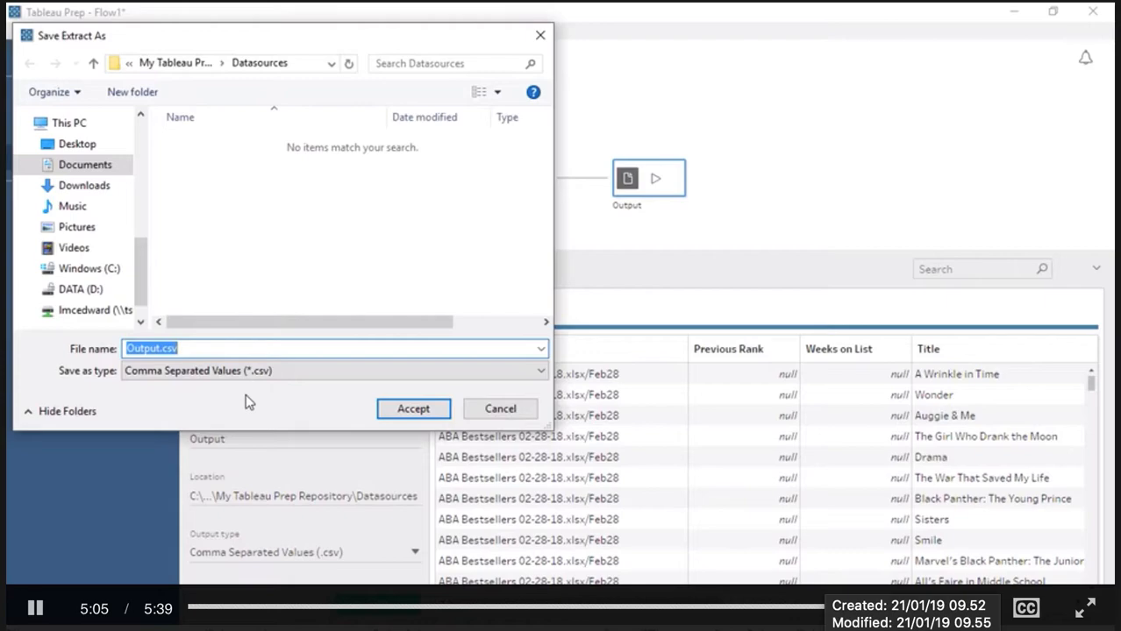
left_click(501, 412)
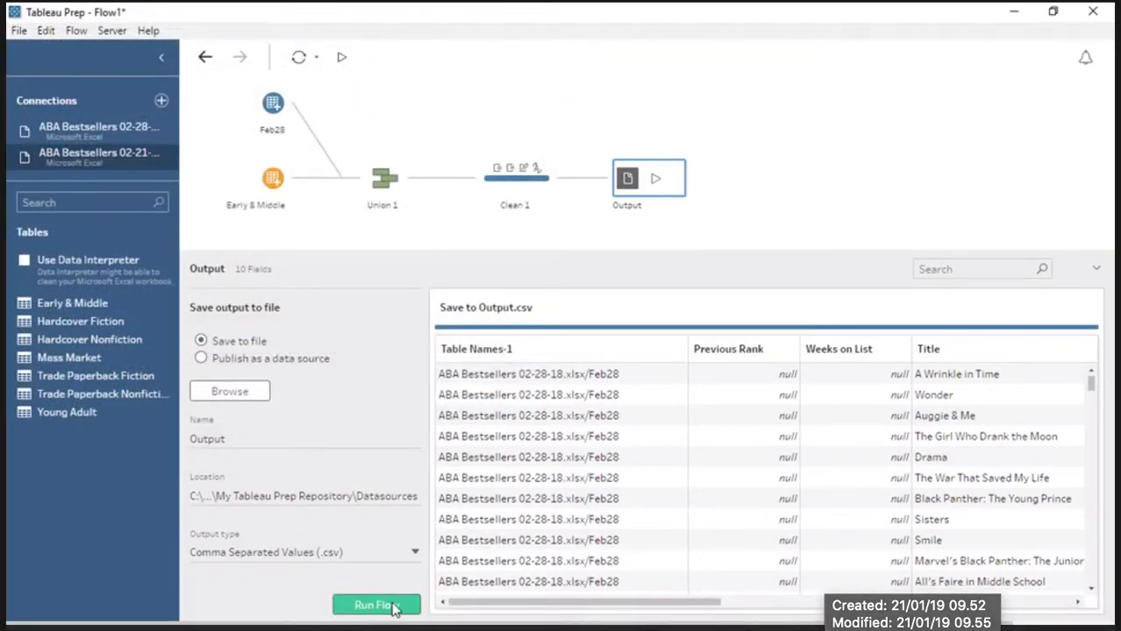
left_click(377, 605)
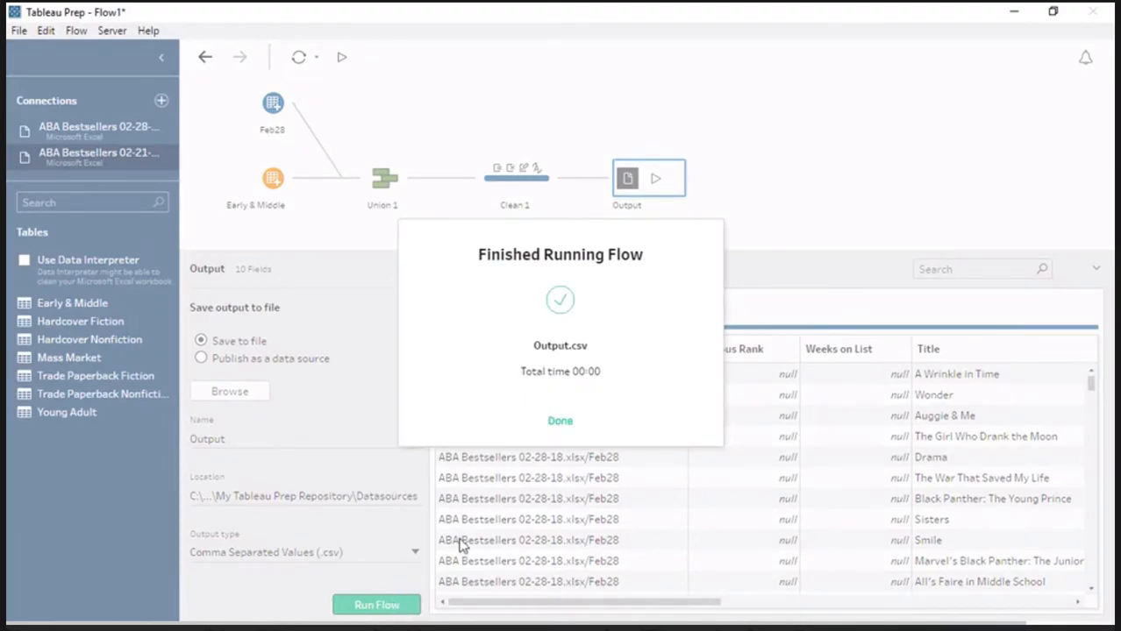
left_click(559, 422)
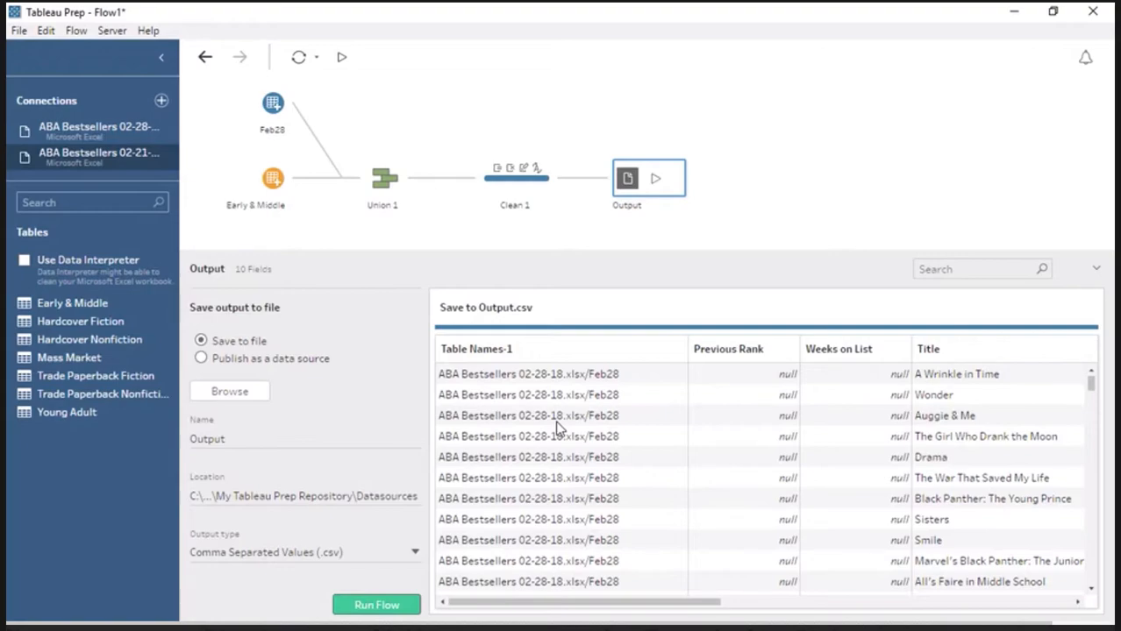